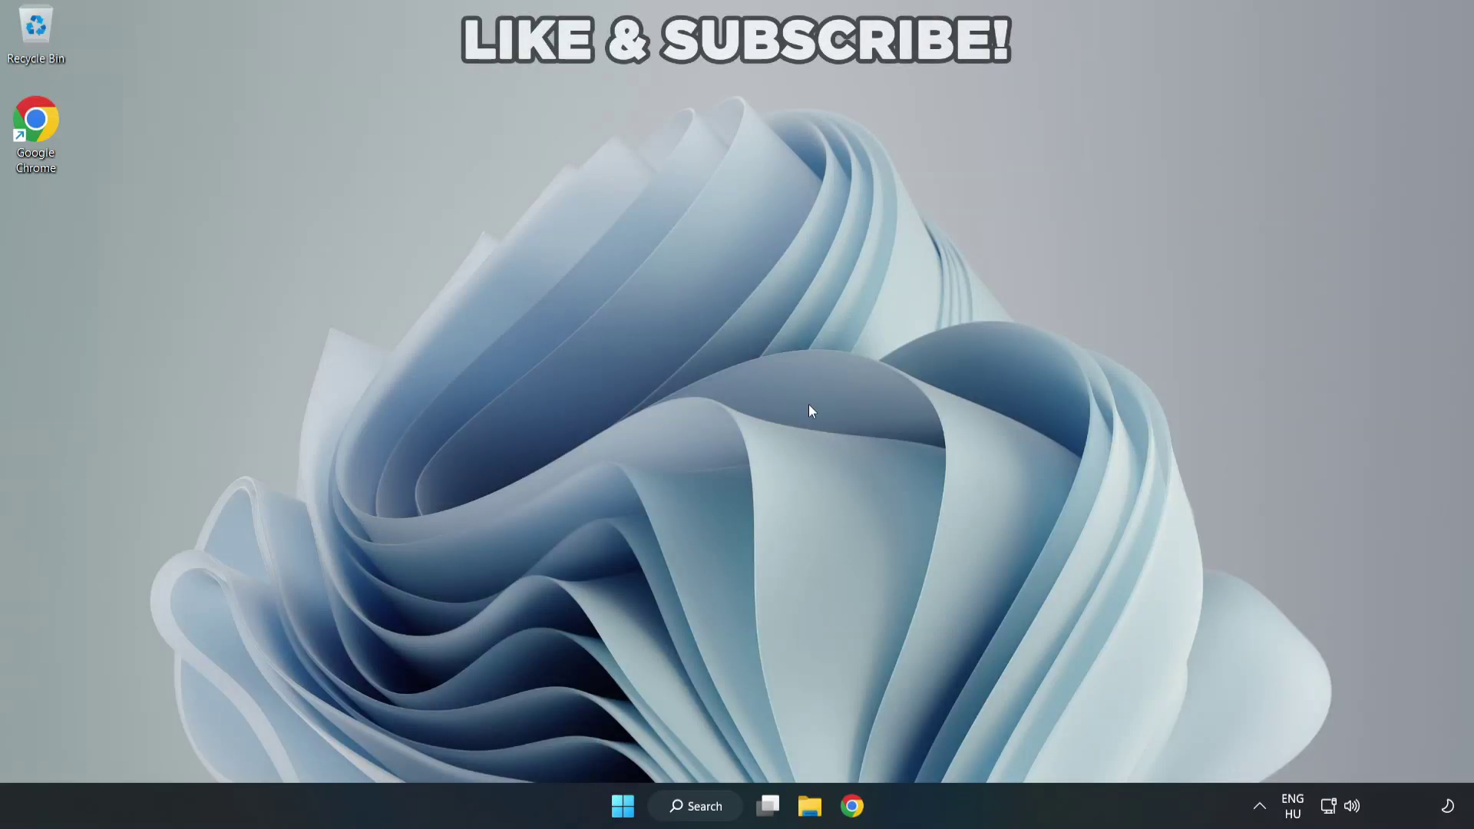
- Switch quick settings sound output from CABLE Input to Speakers (High Definition Audio Device)
left_click(1356, 811)
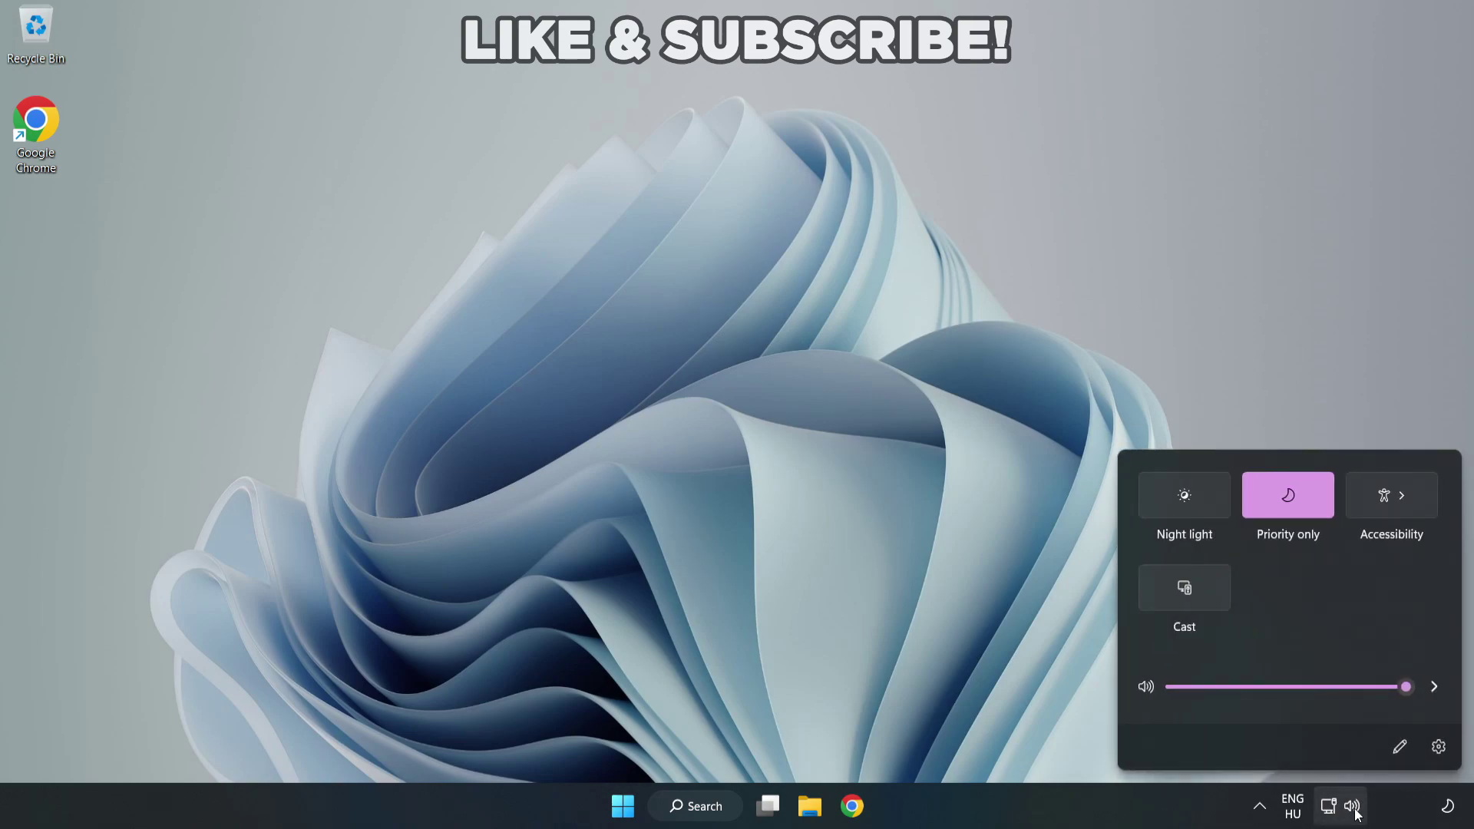
left_click(1433, 688)
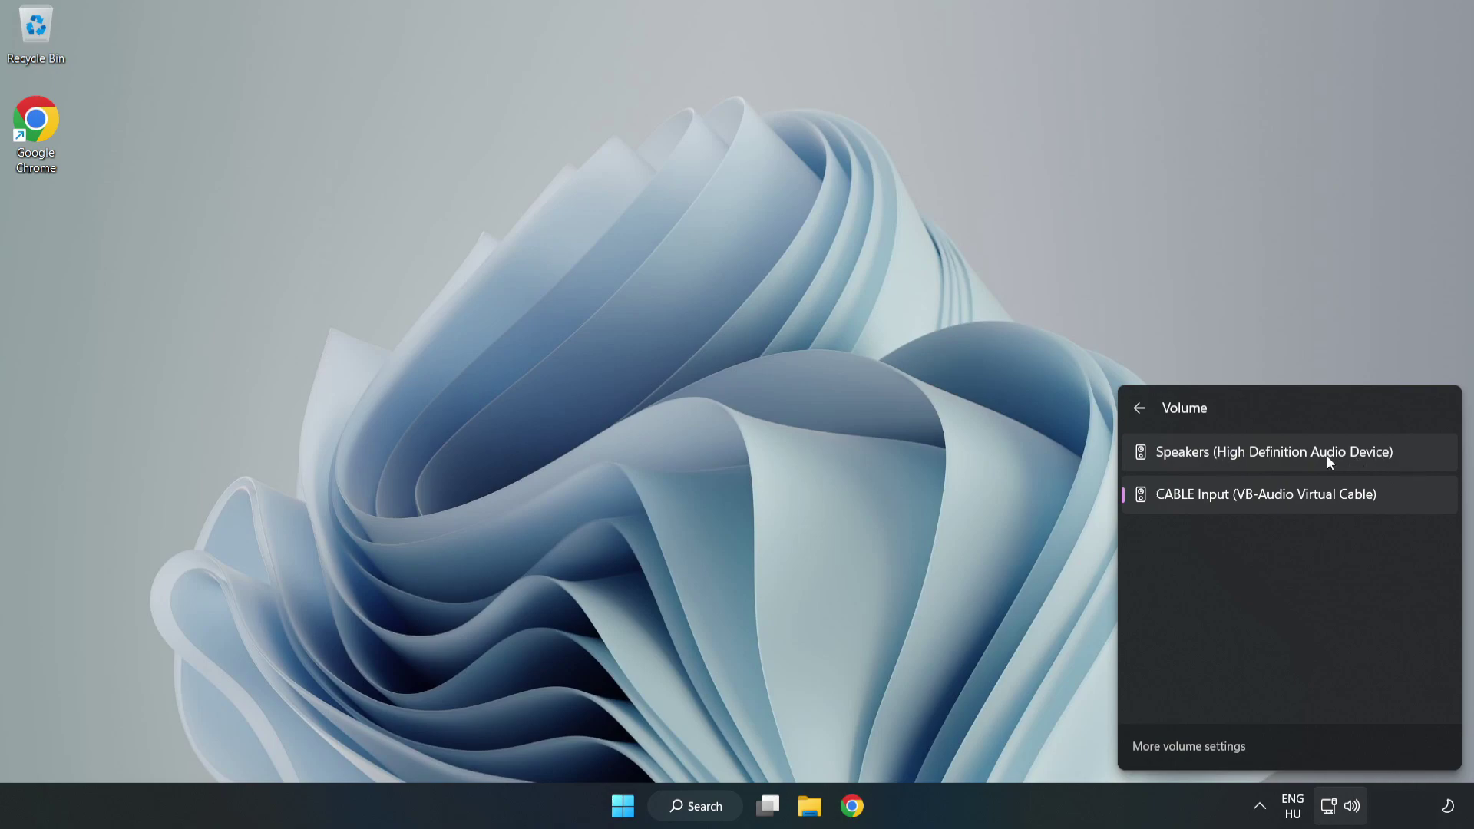
left_click(1423, 458)
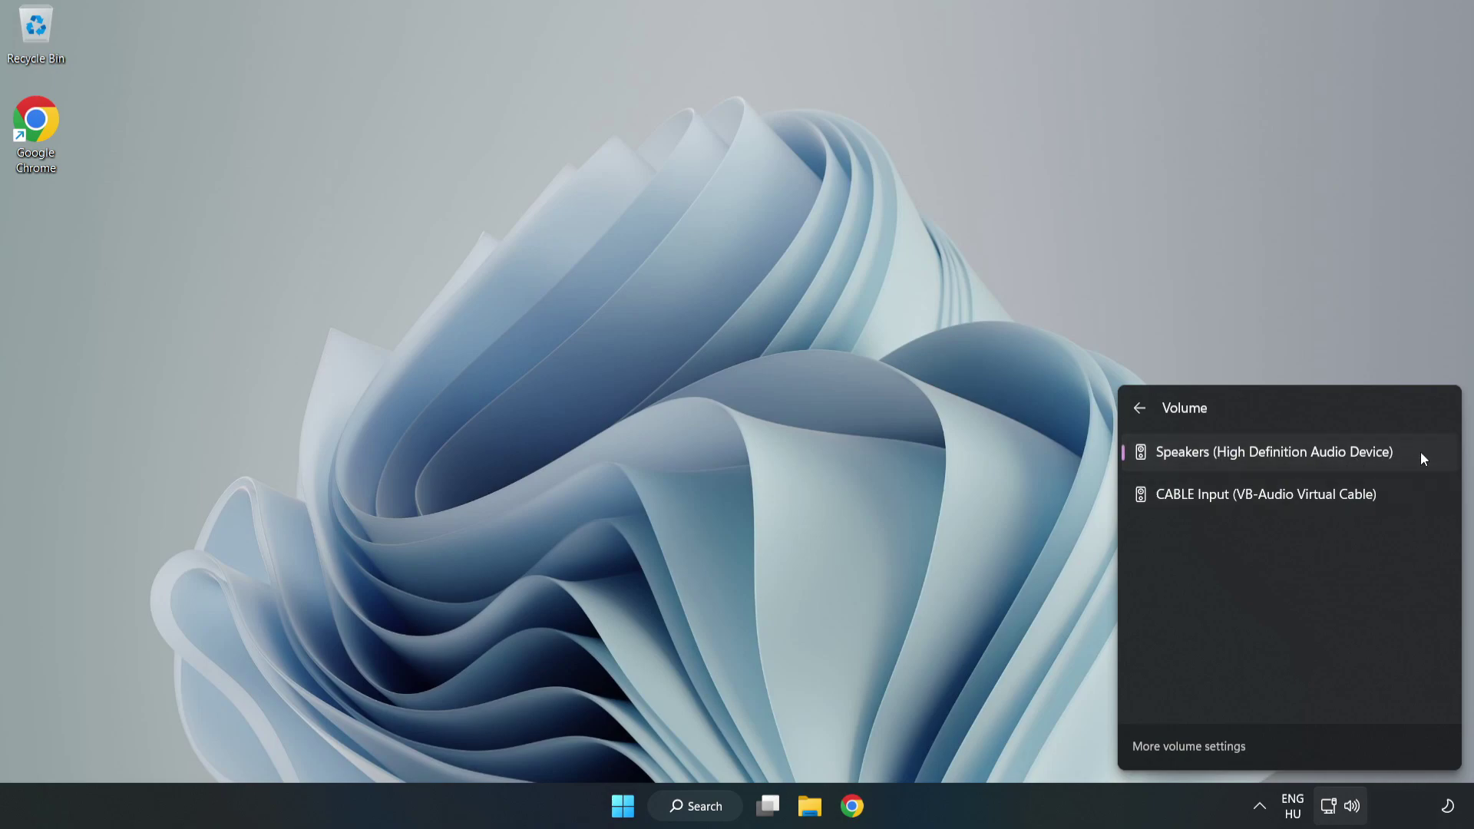
left_click(715, 396)
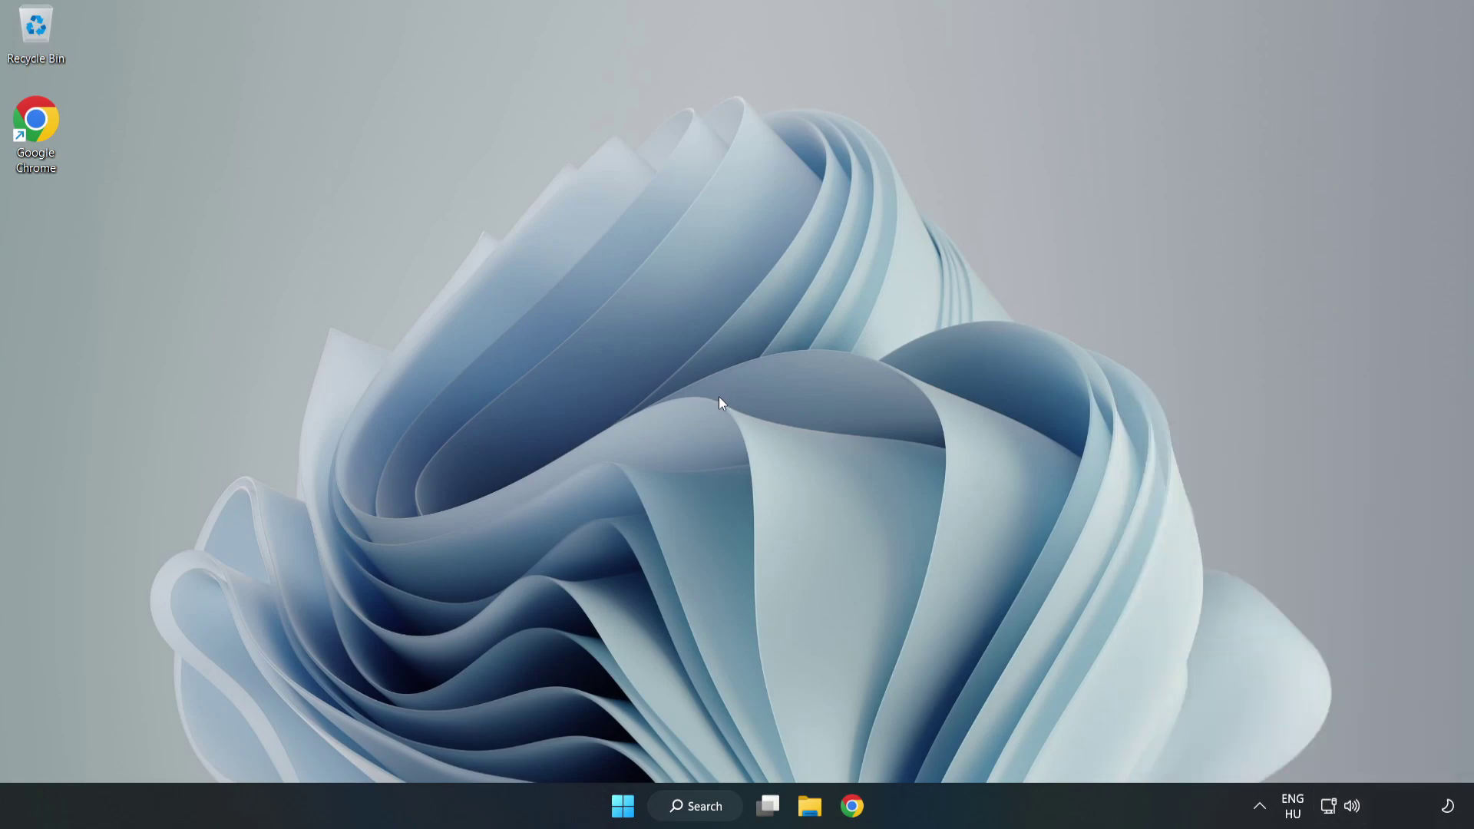
- Reset sound devices and app volumes to defaults in the volume mixer, then close Settings
right_click(1354, 809)
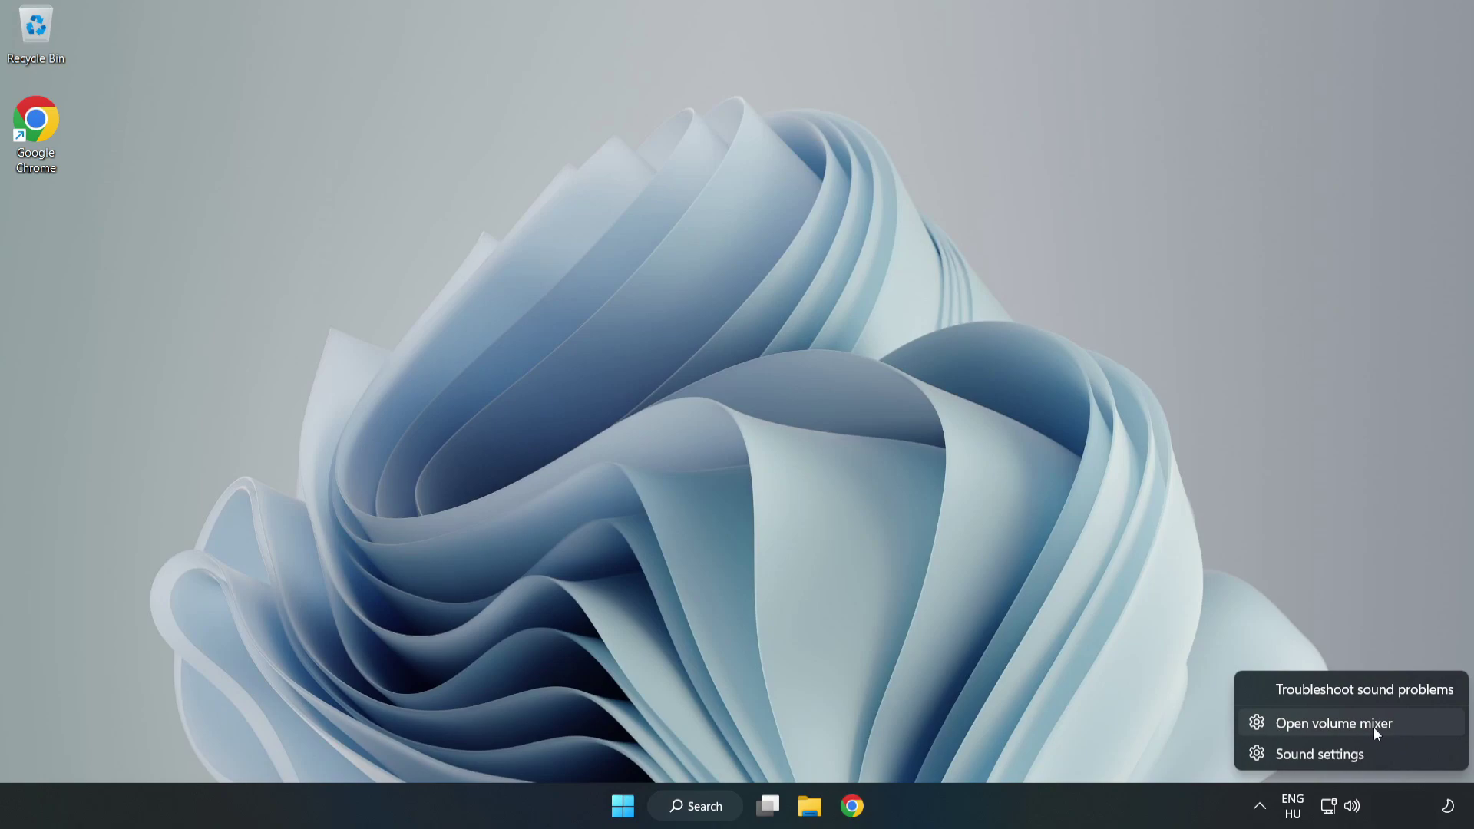
left_click(1415, 728)
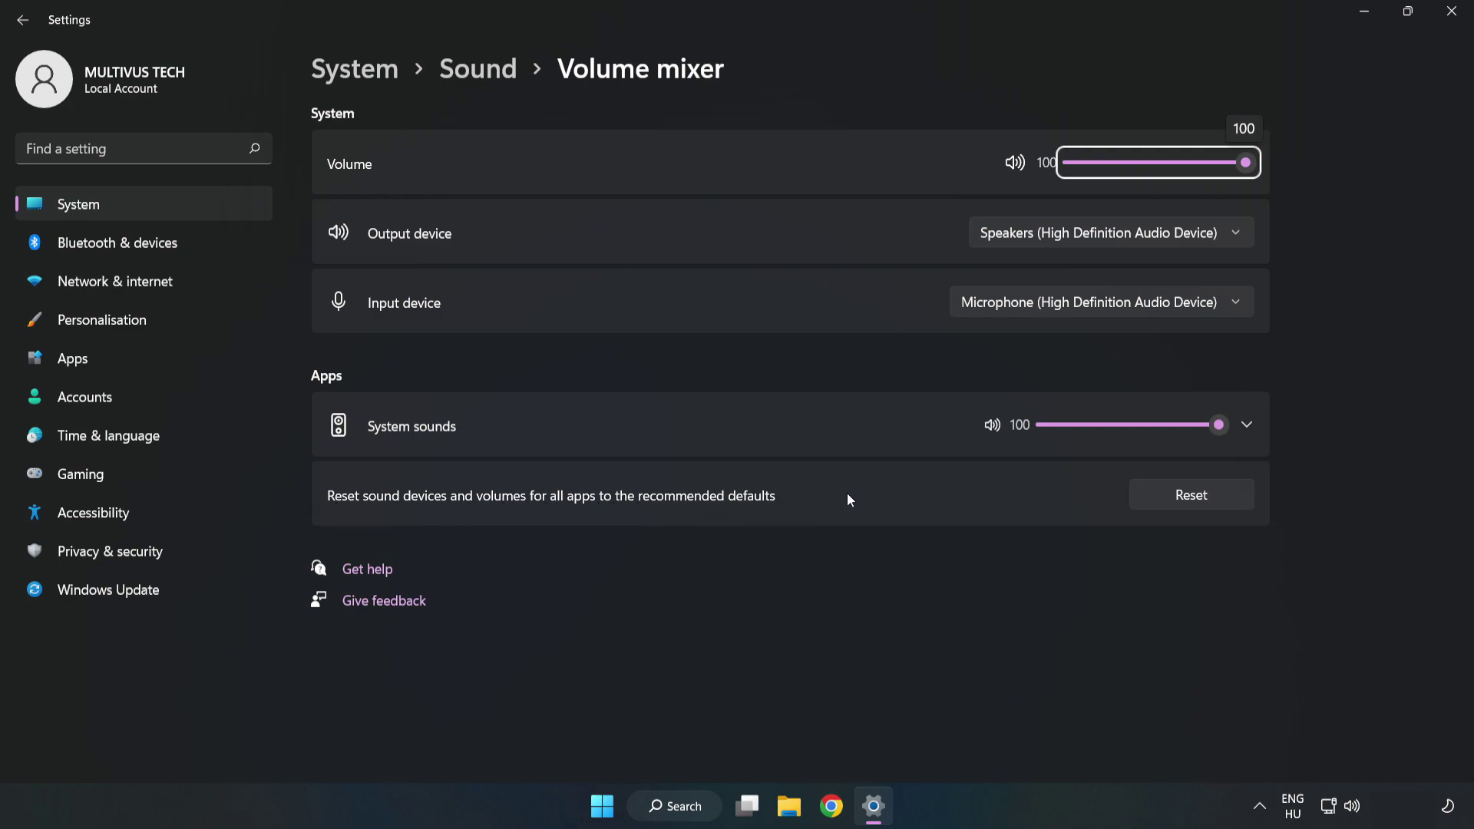
left_click(1208, 504)
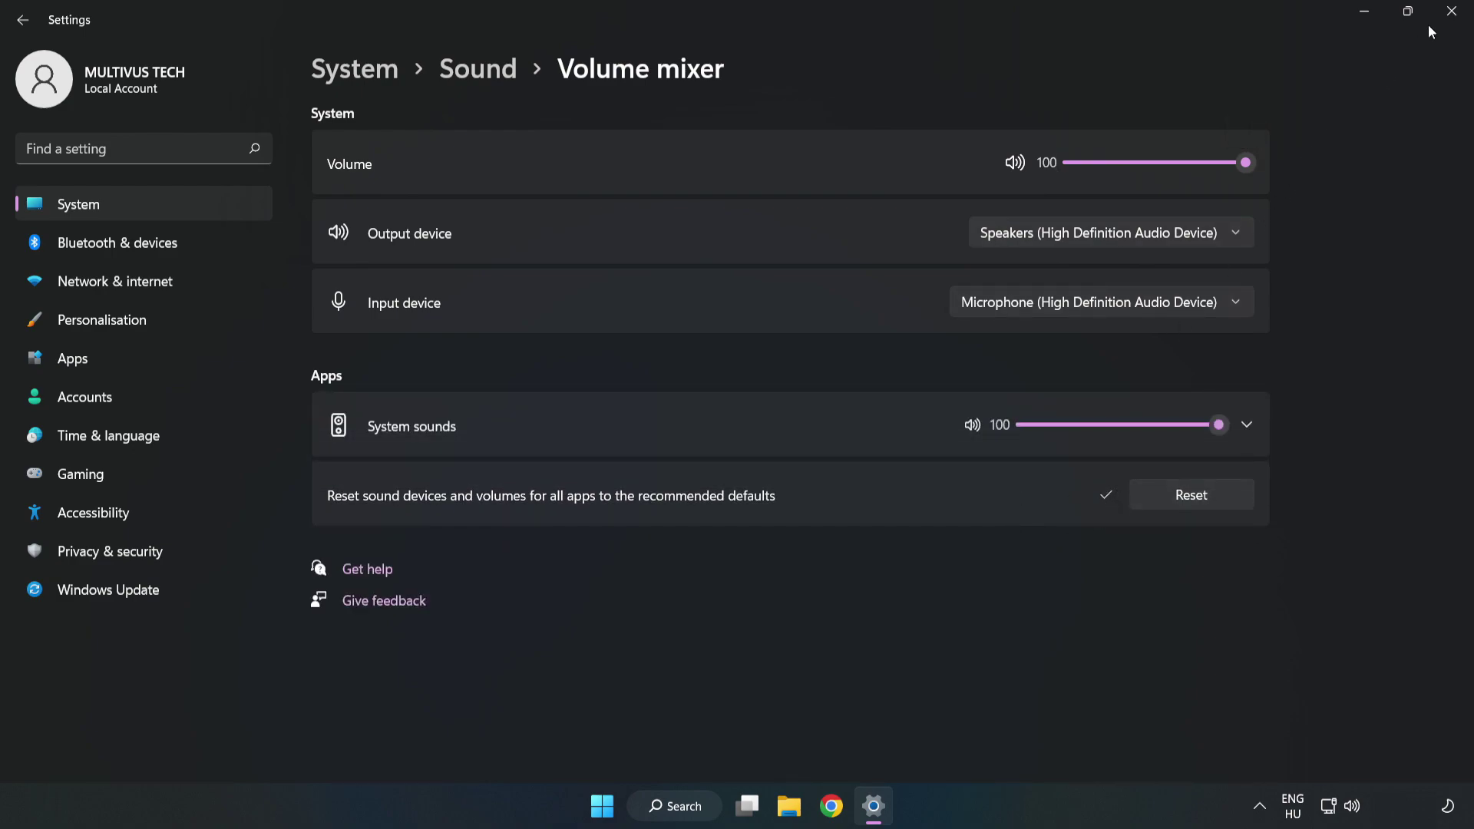
left_click(1450, 13)
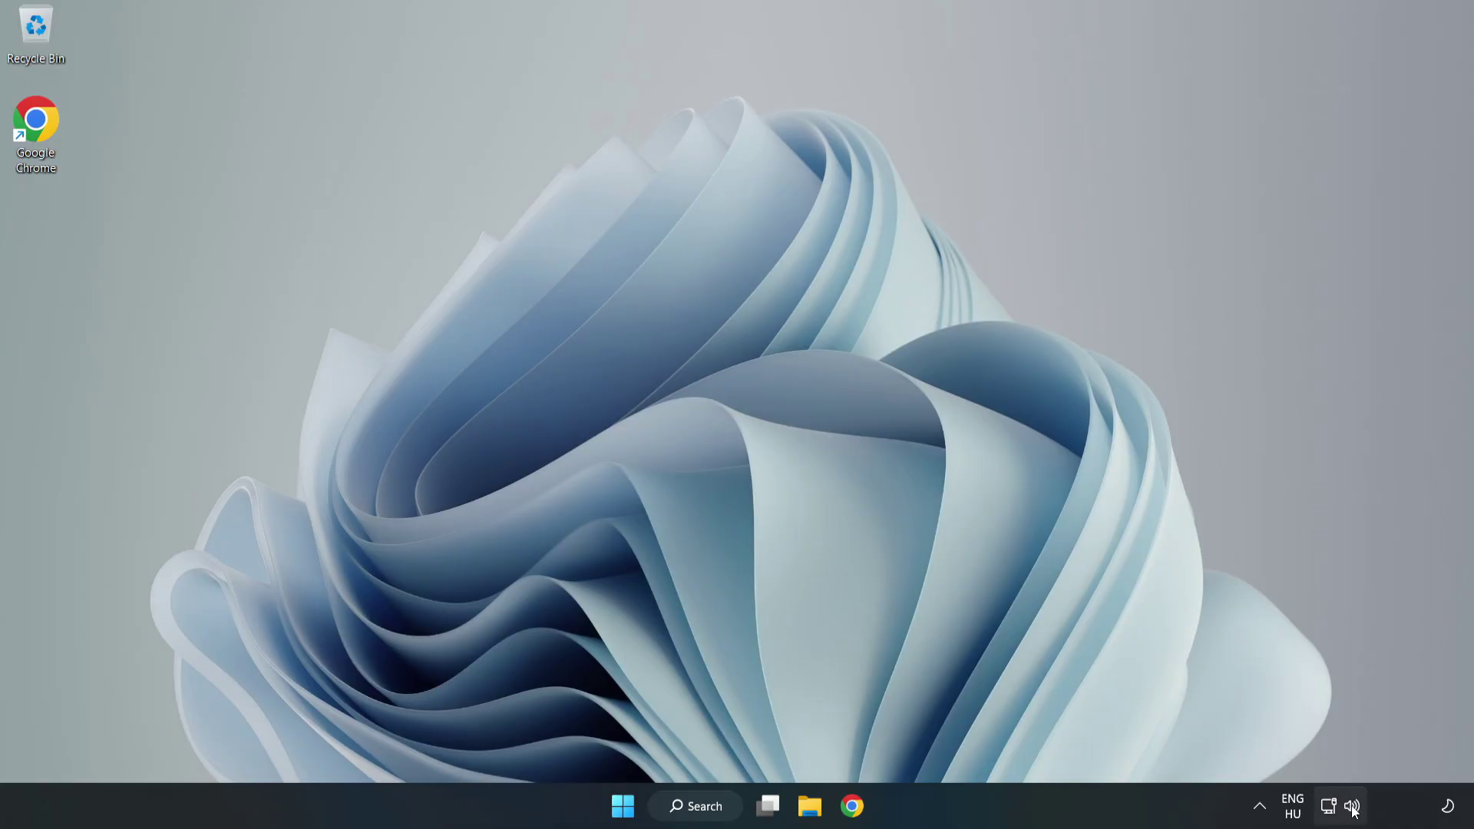
- Open the System > Sound settings page from the tray and scroll down to Advanced
right_click(1353, 809)
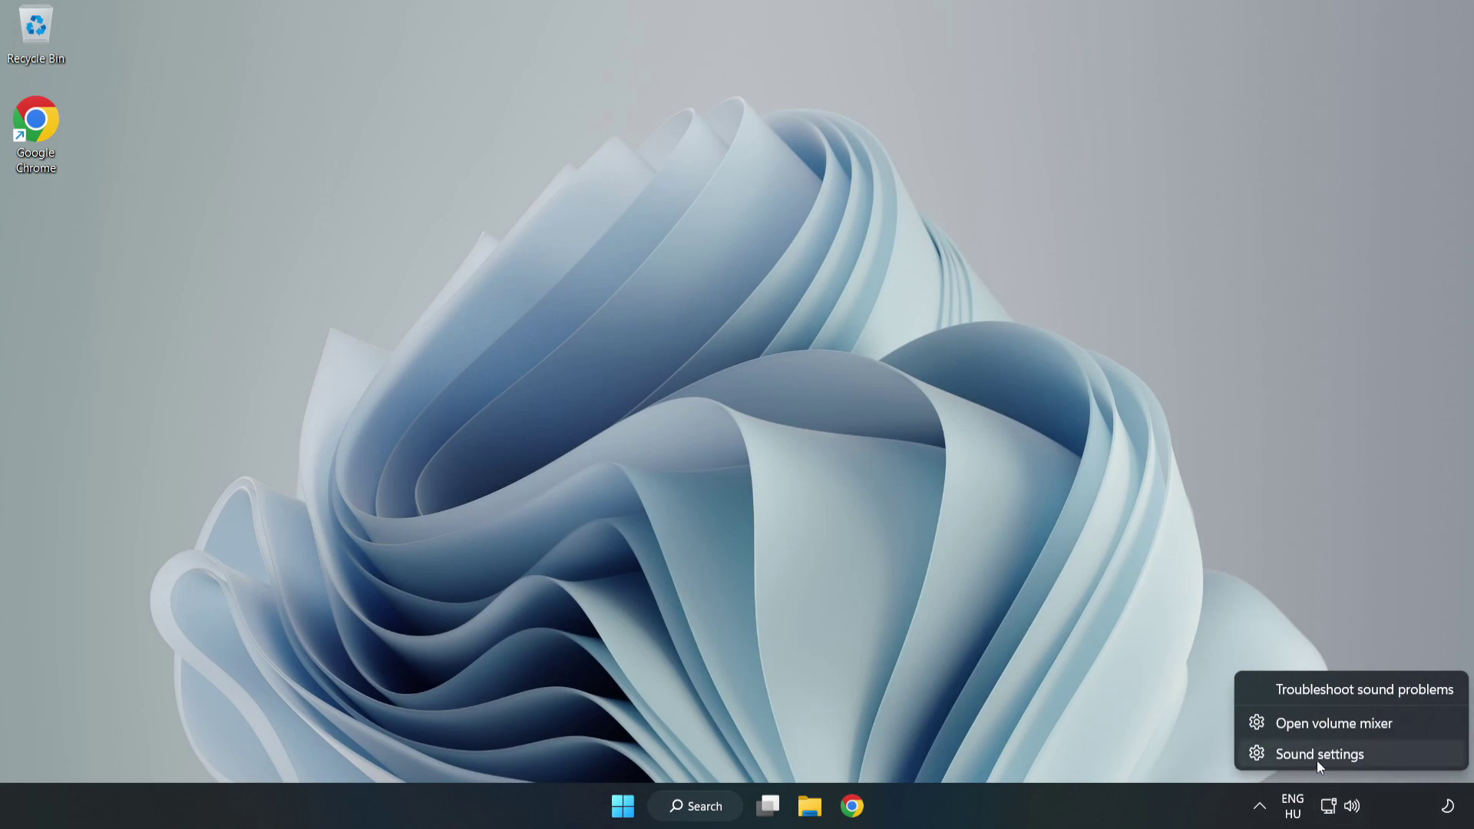
left_click(1374, 761)
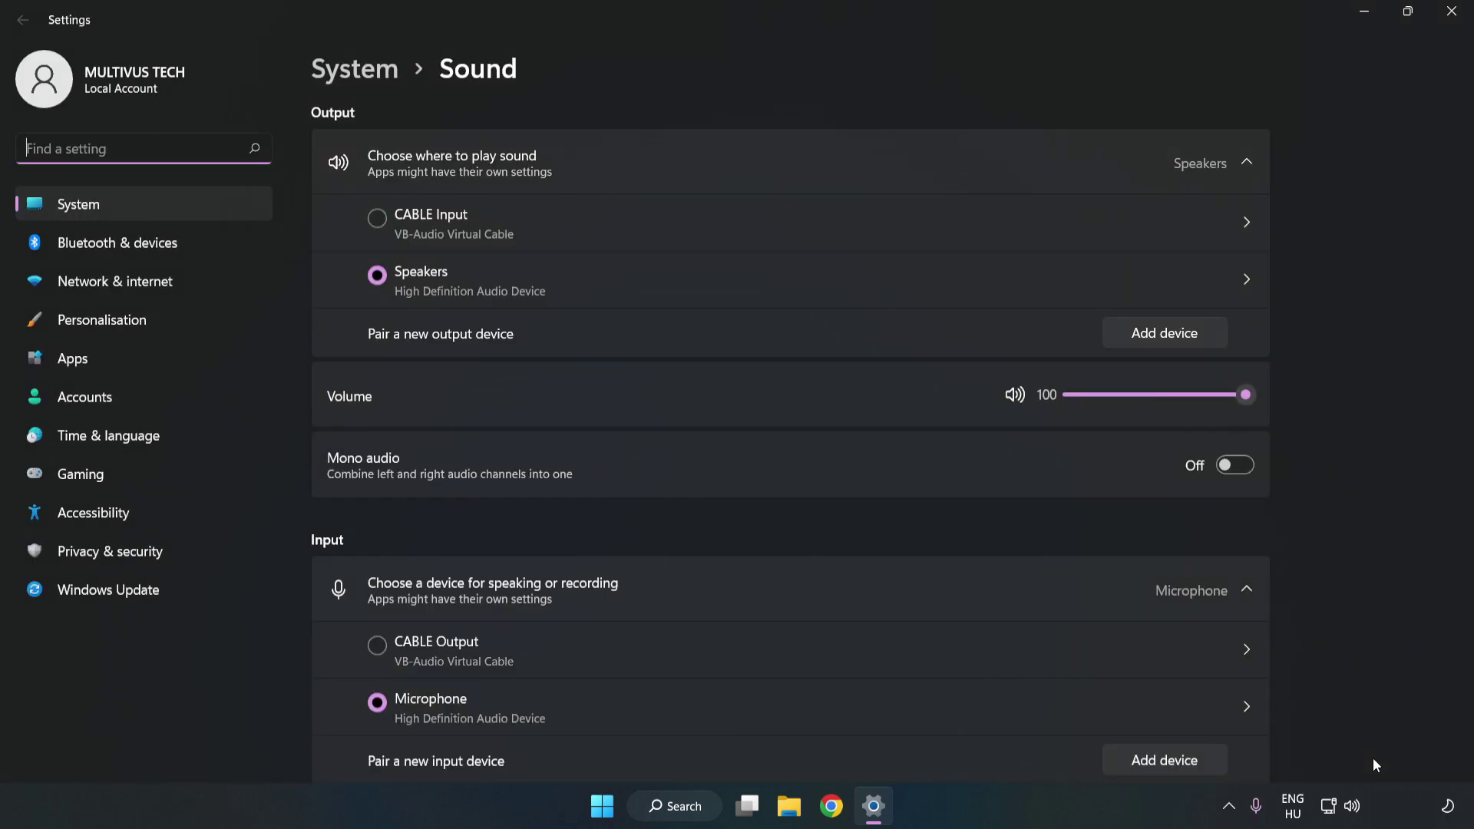
left_click(1247, 396)
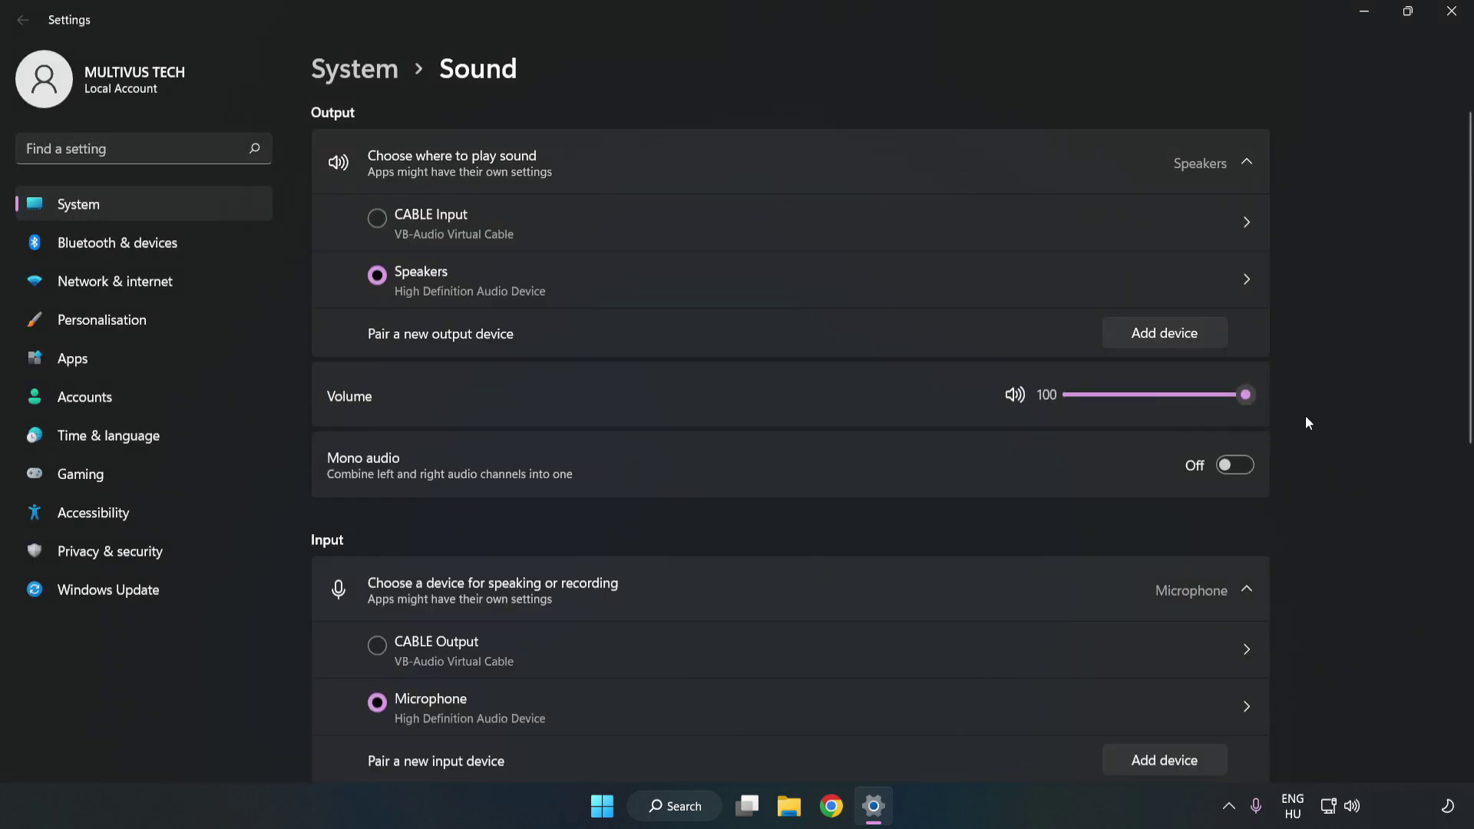
scroll(1436, 372, "down", 5)
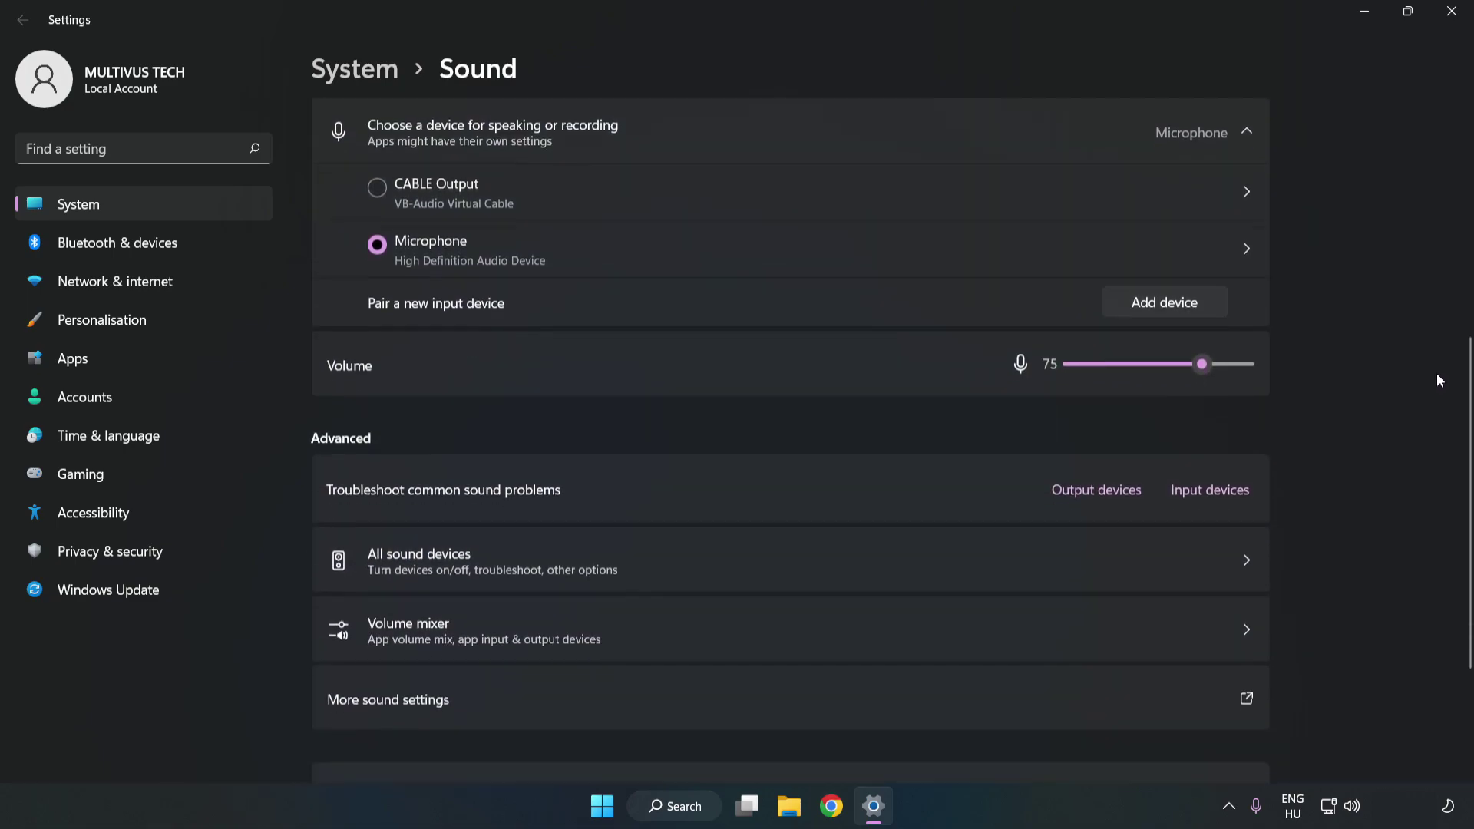
scroll(1433, 383, "down", 1)
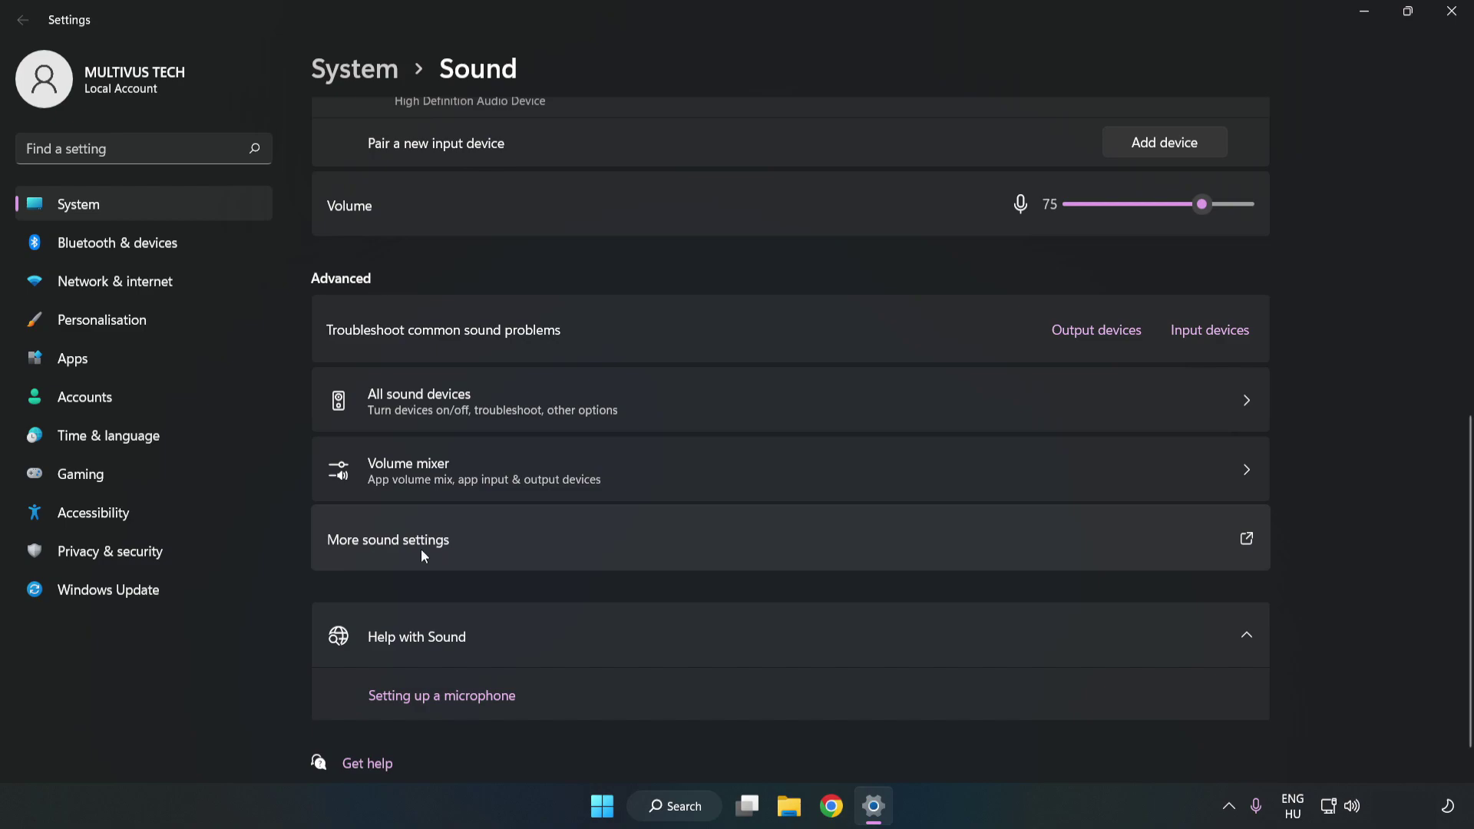
- In the classic Sound dialog, disable the CABLE Input playback device and select Speakers
left_click(642, 551)
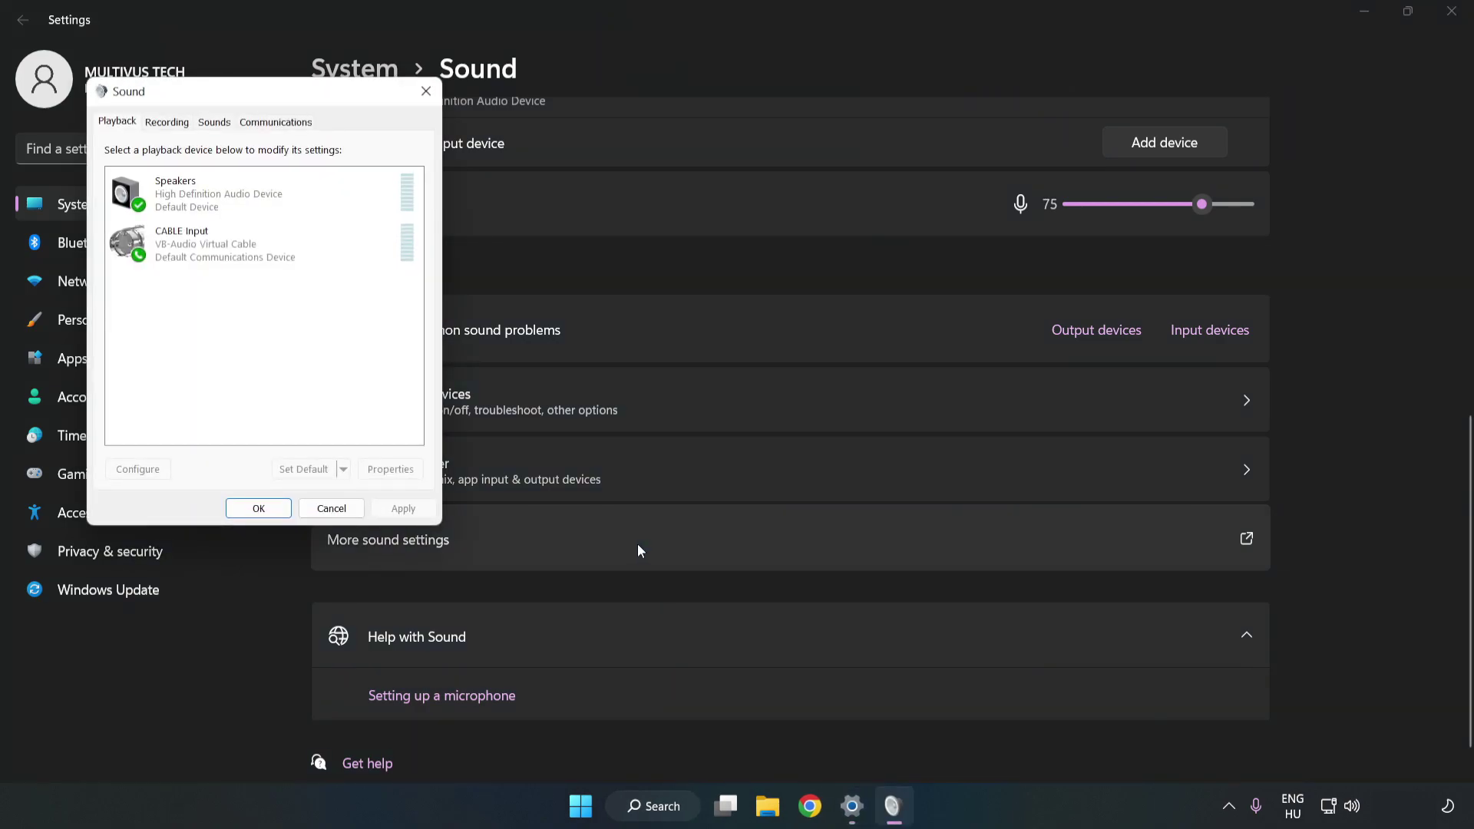
left_click_drag(310, 99, 761, 190)
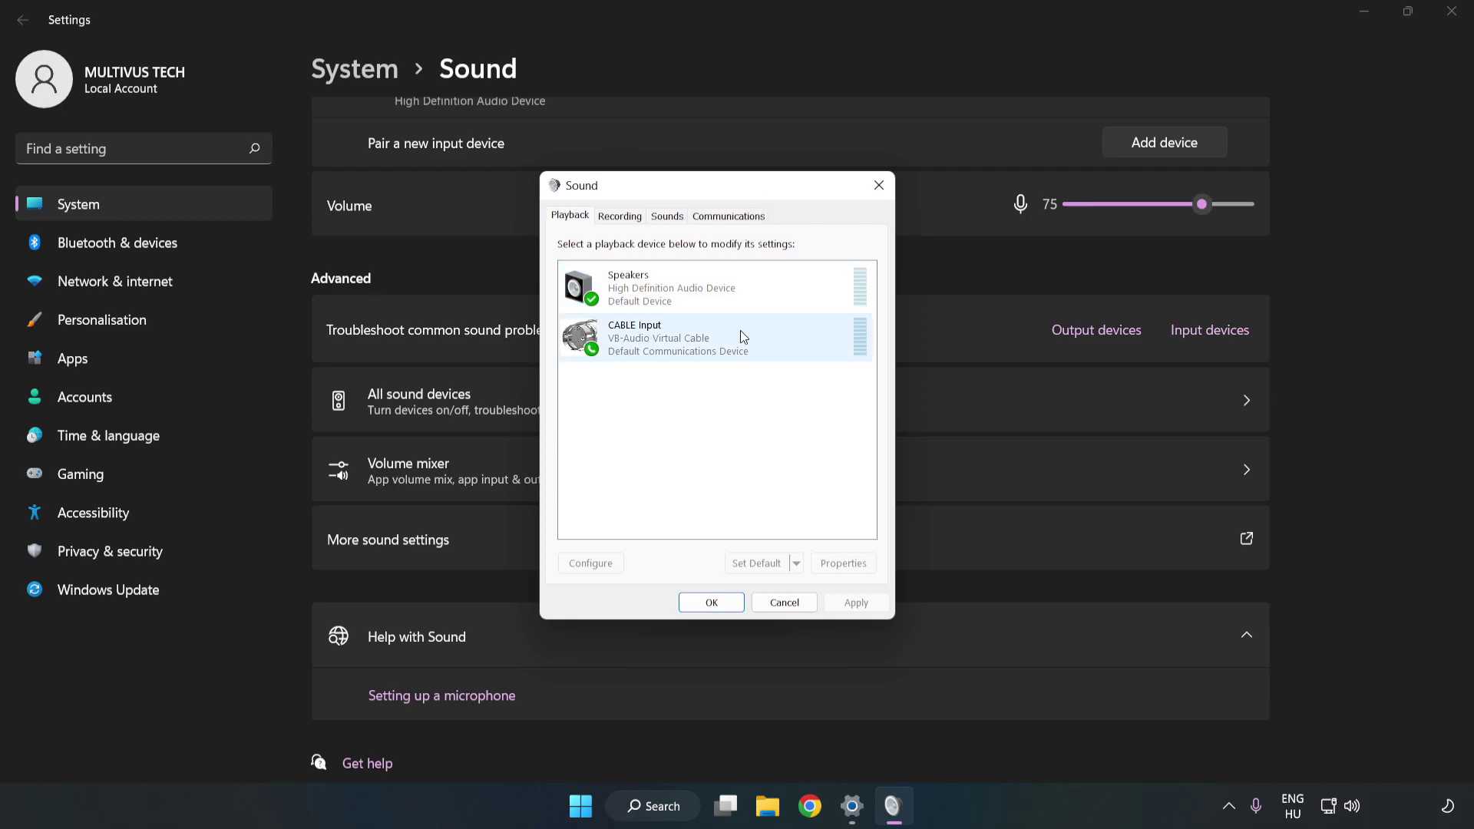
left_click(588, 337)
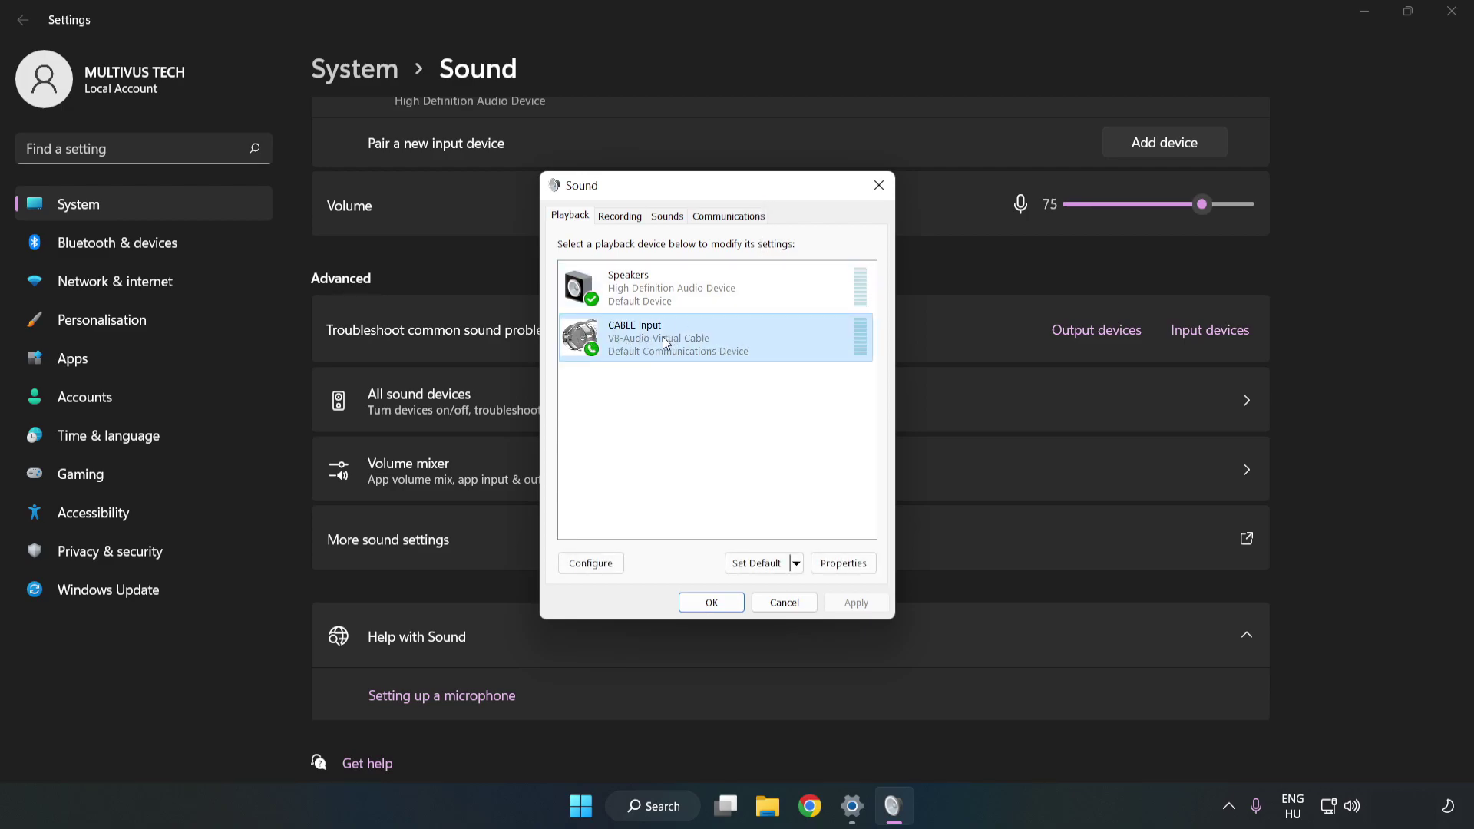
right_click(739, 339)
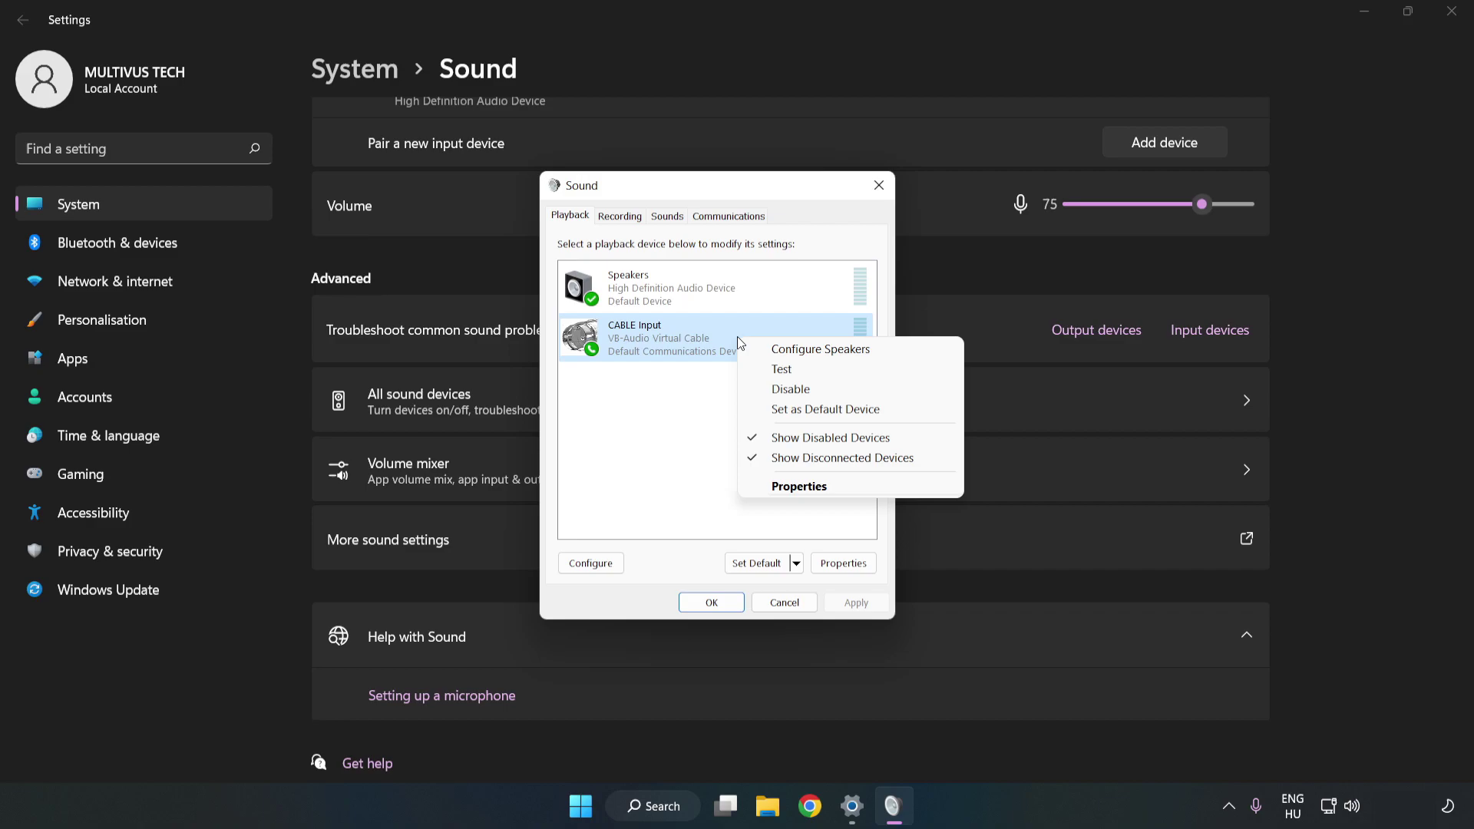
left_click(826, 398)
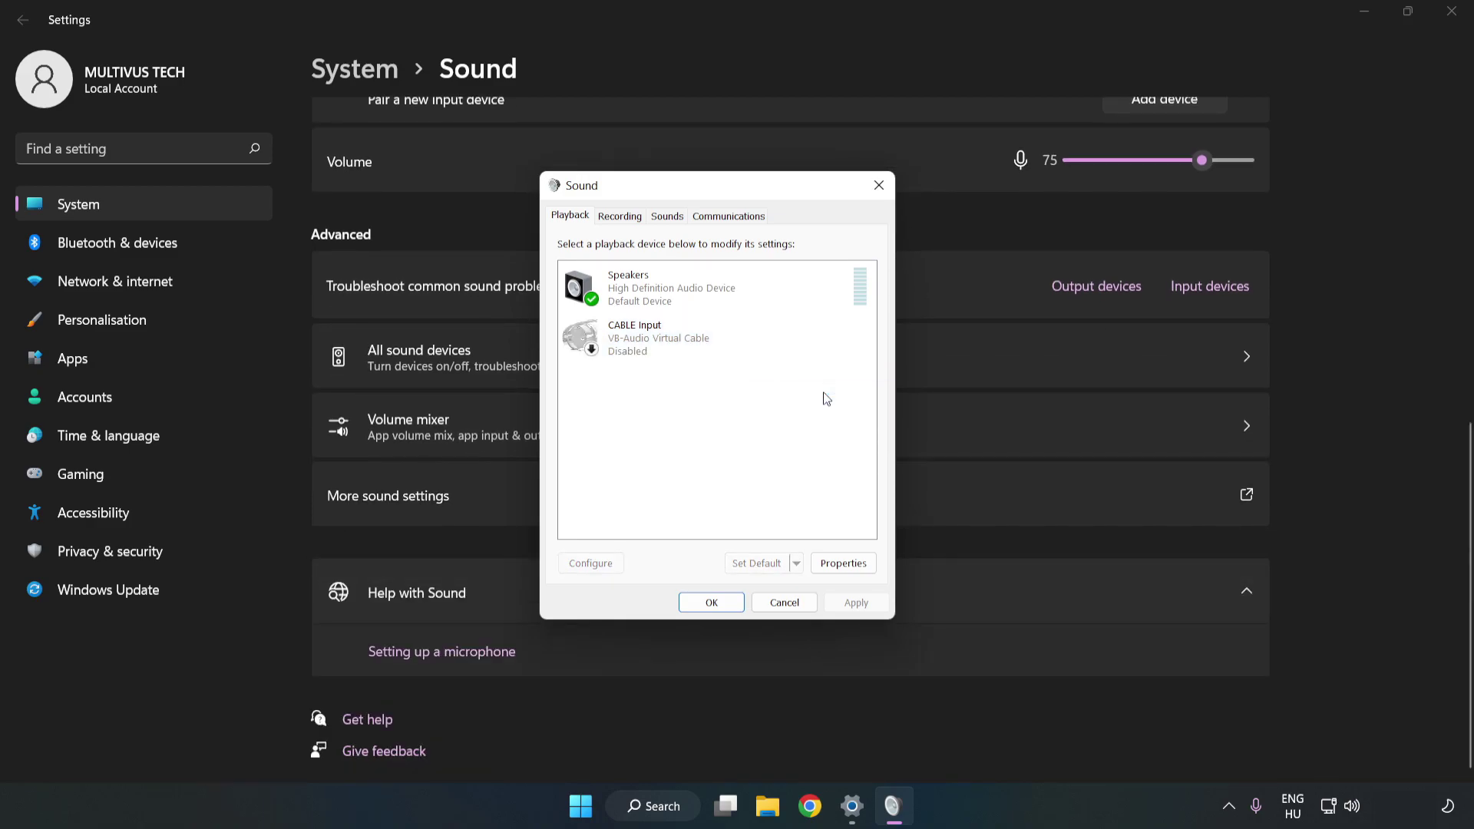
left_click(635, 311)
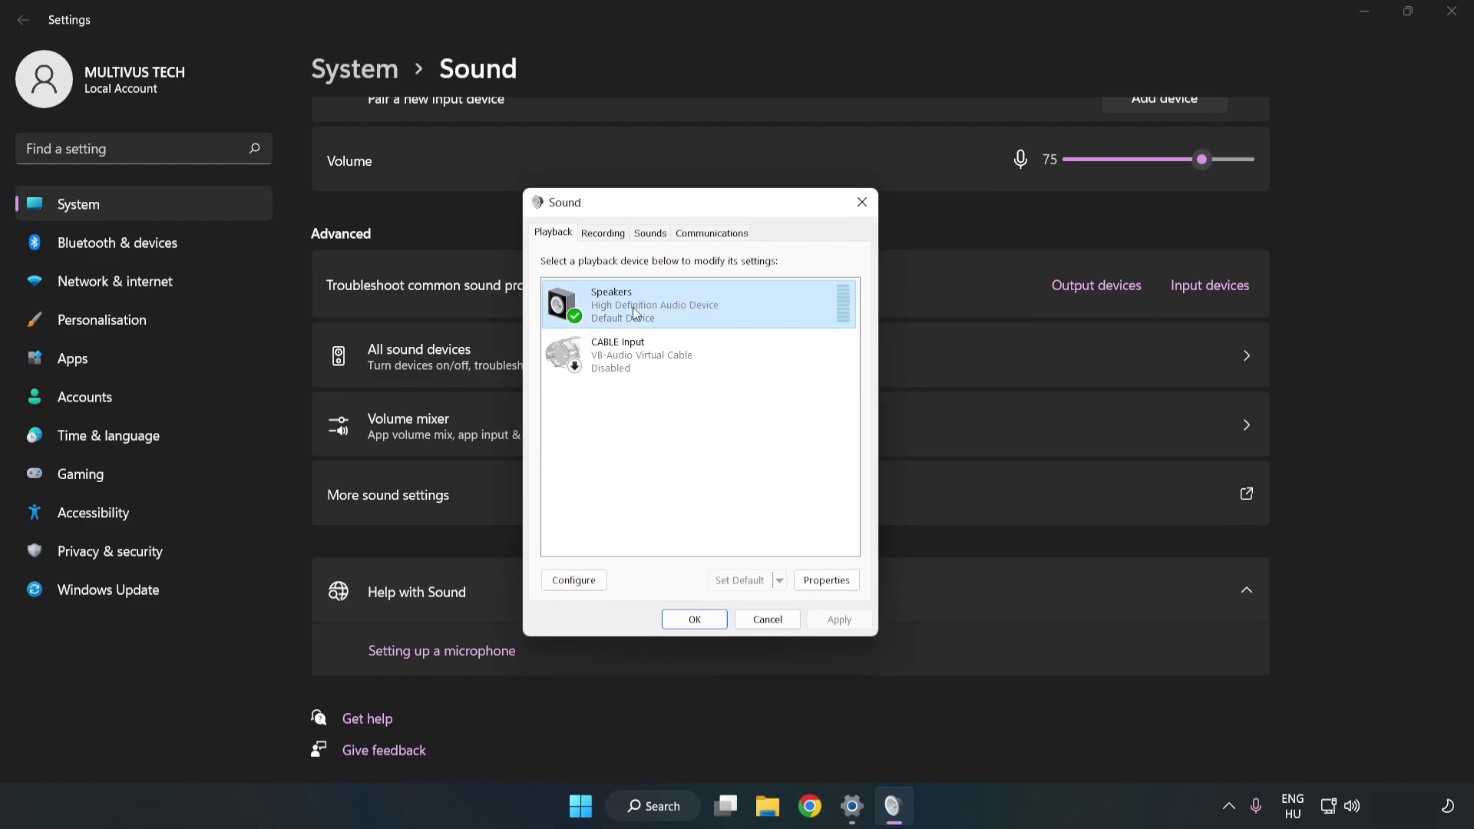
- Configure Speakers as 7.1 Surround, keeping all optional and full-range speakers
right_click(753, 303)
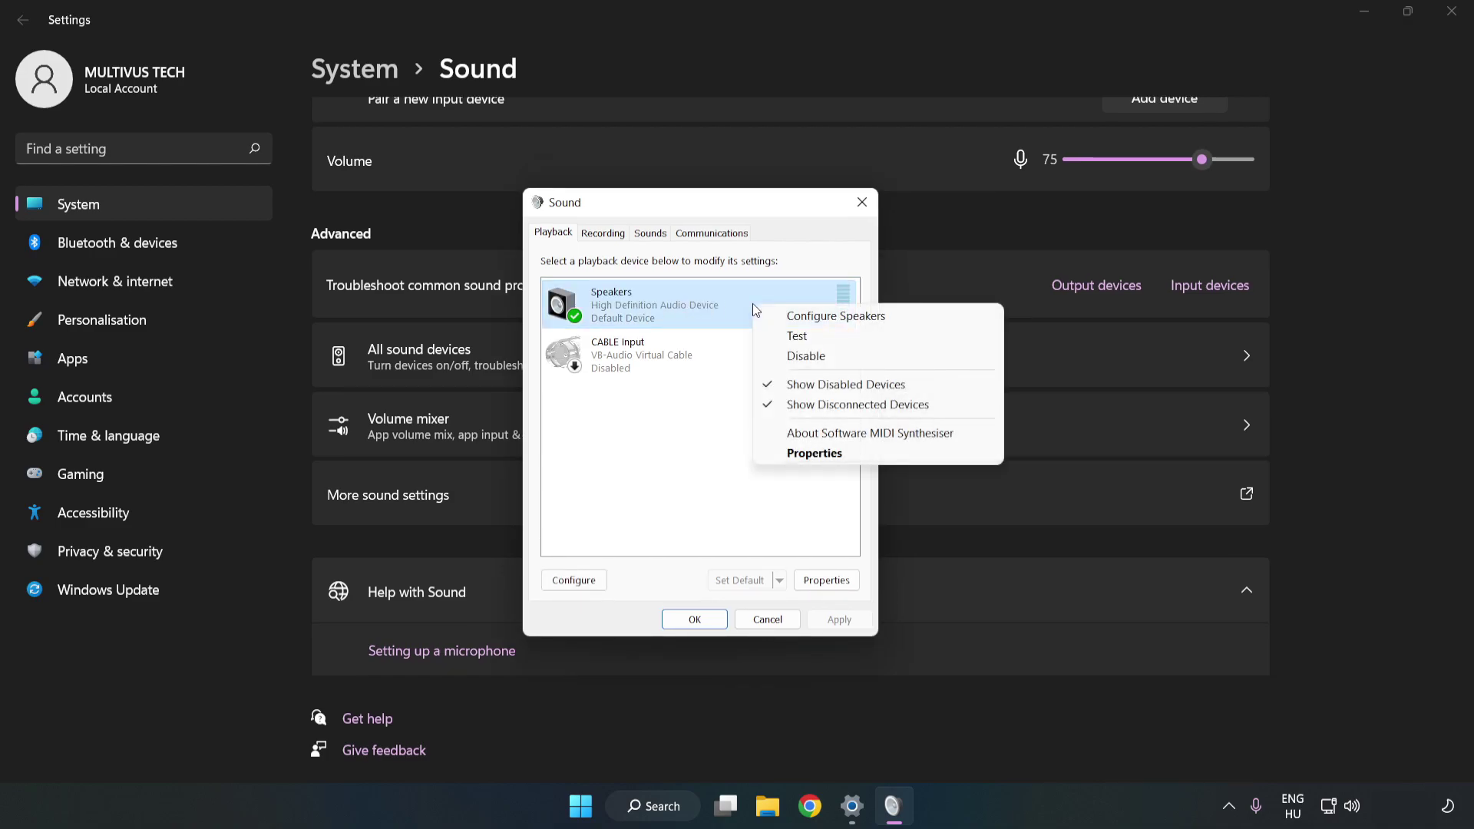
left_click(838, 321)
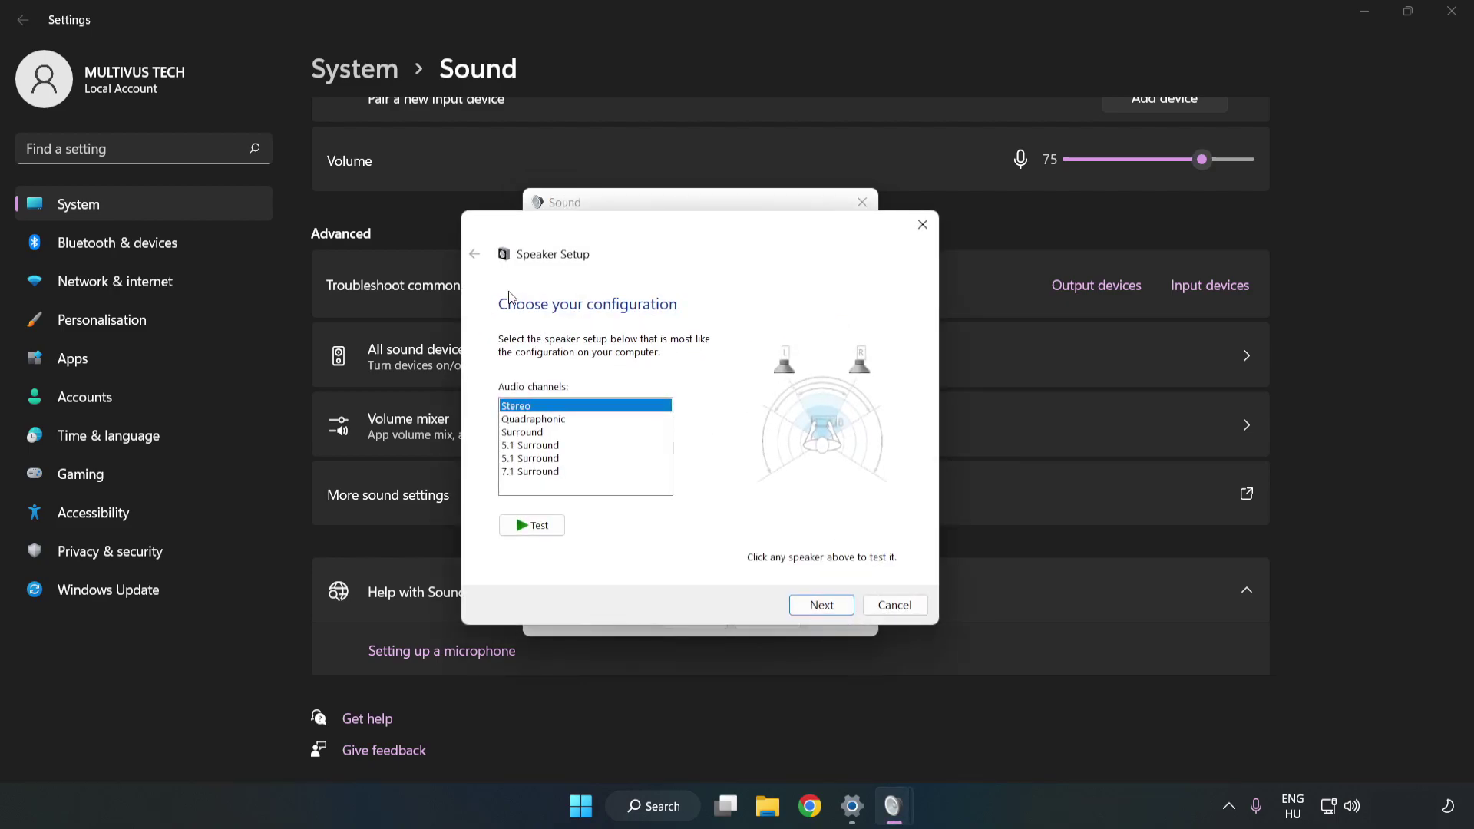
left_click(549, 421)
left_click(543, 473)
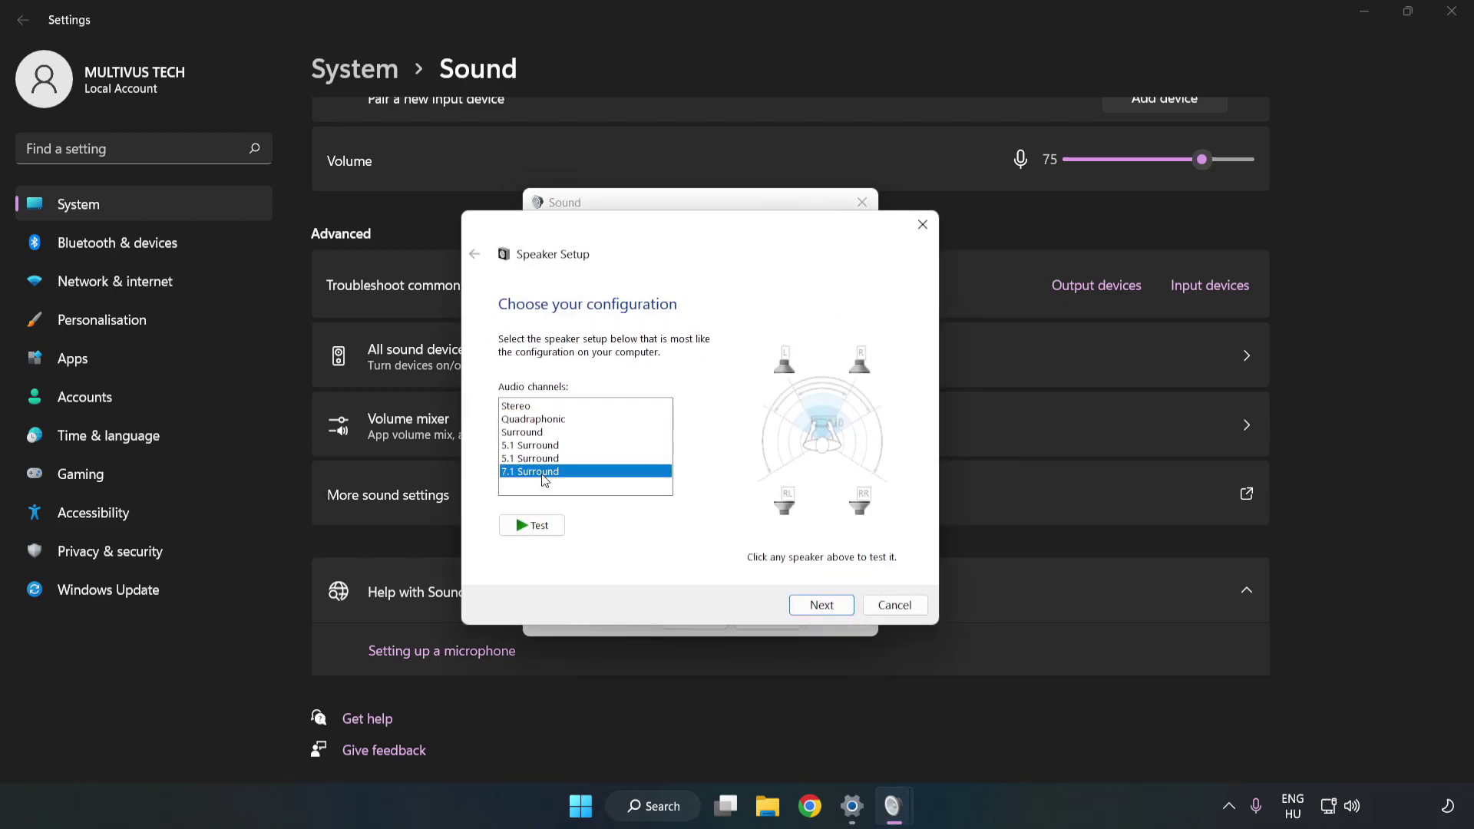
left_click(821, 606)
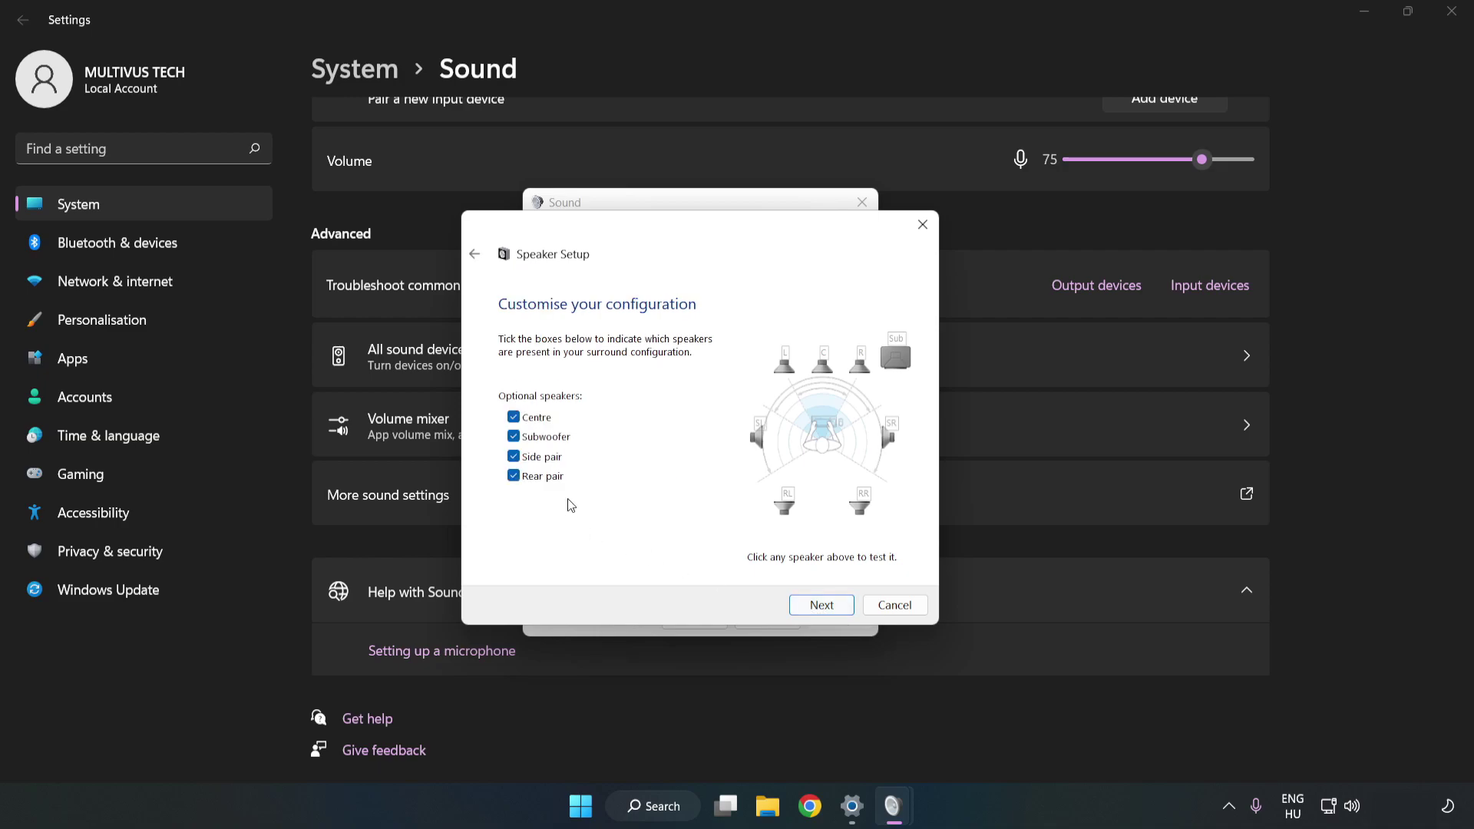
left_click(814, 604)
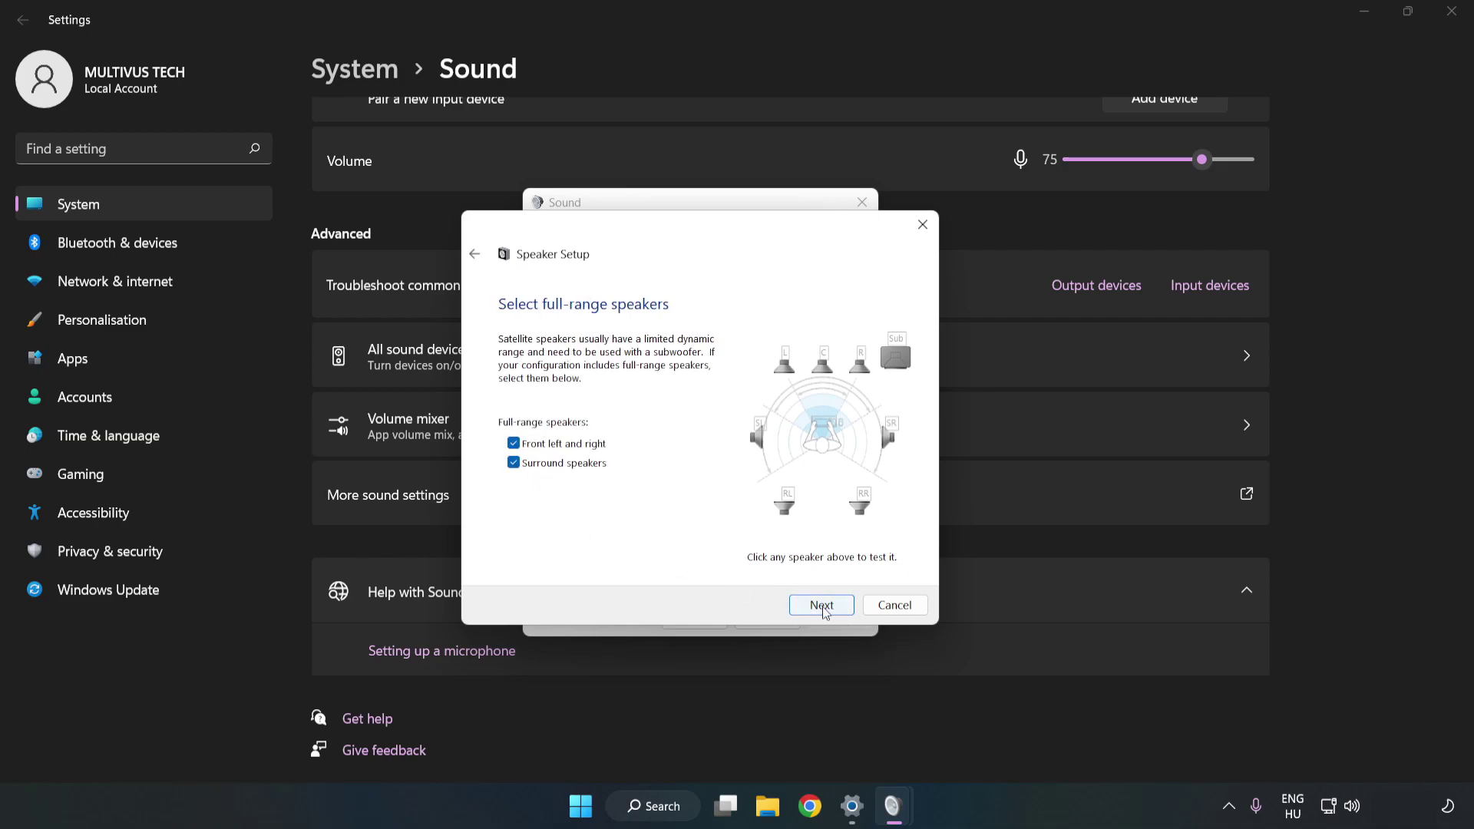
left_click(823, 607)
left_click(824, 607)
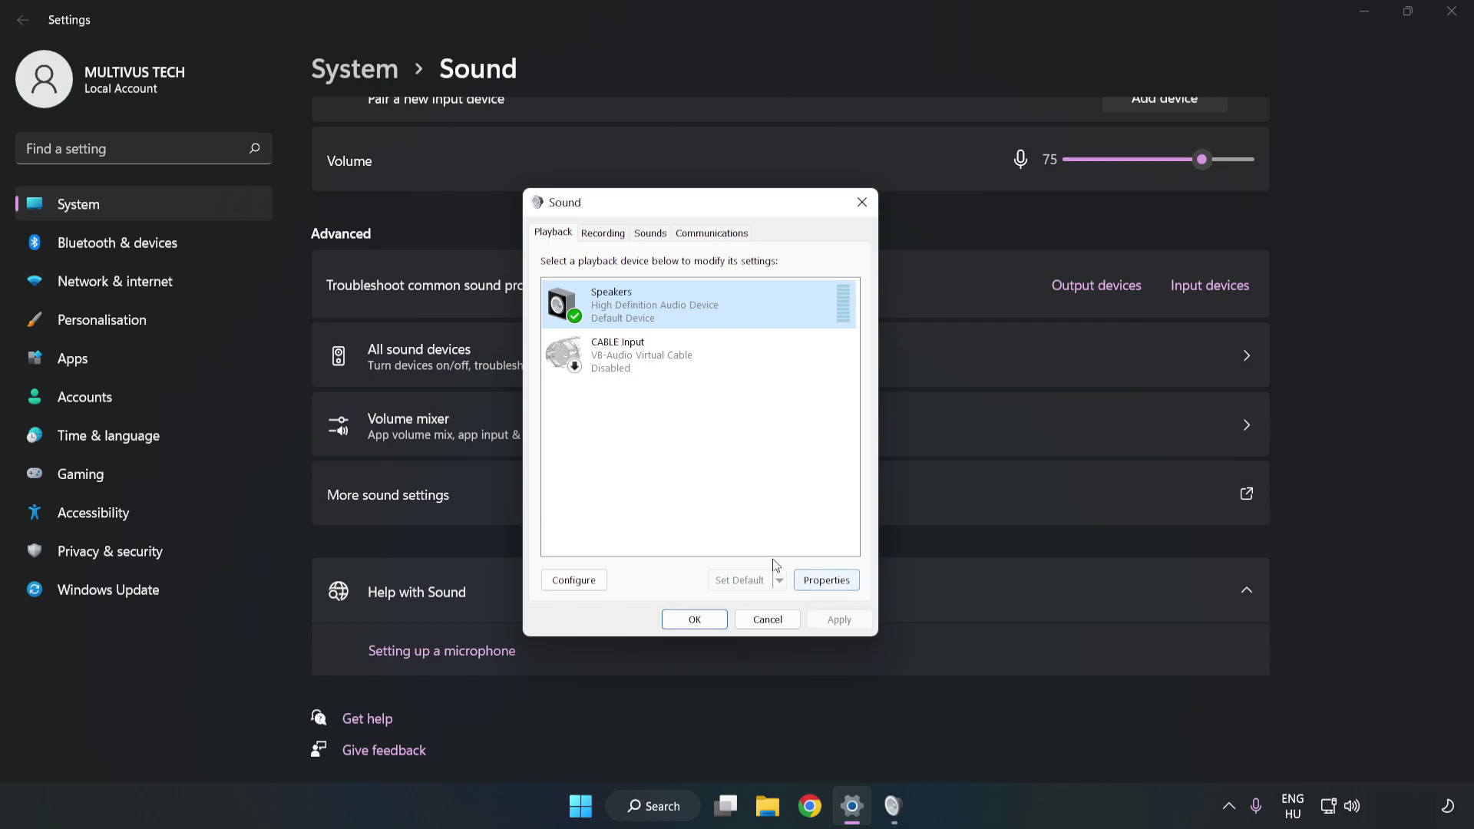
- Open Speakers Properties and tick Disable all enhancements on the Enhancements tab
left_click(827, 580)
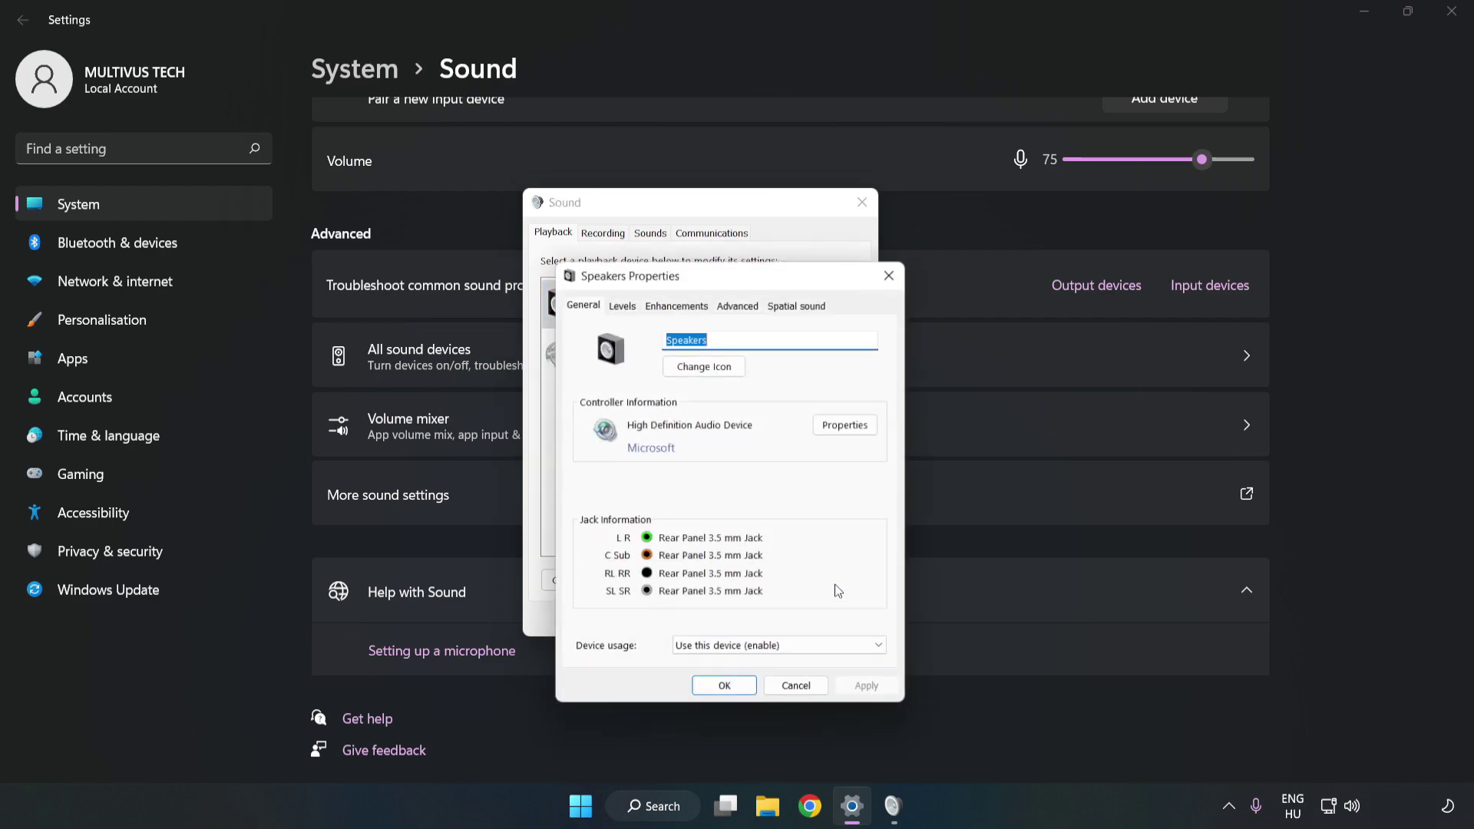
left_click_drag(737, 290, 701, 214)
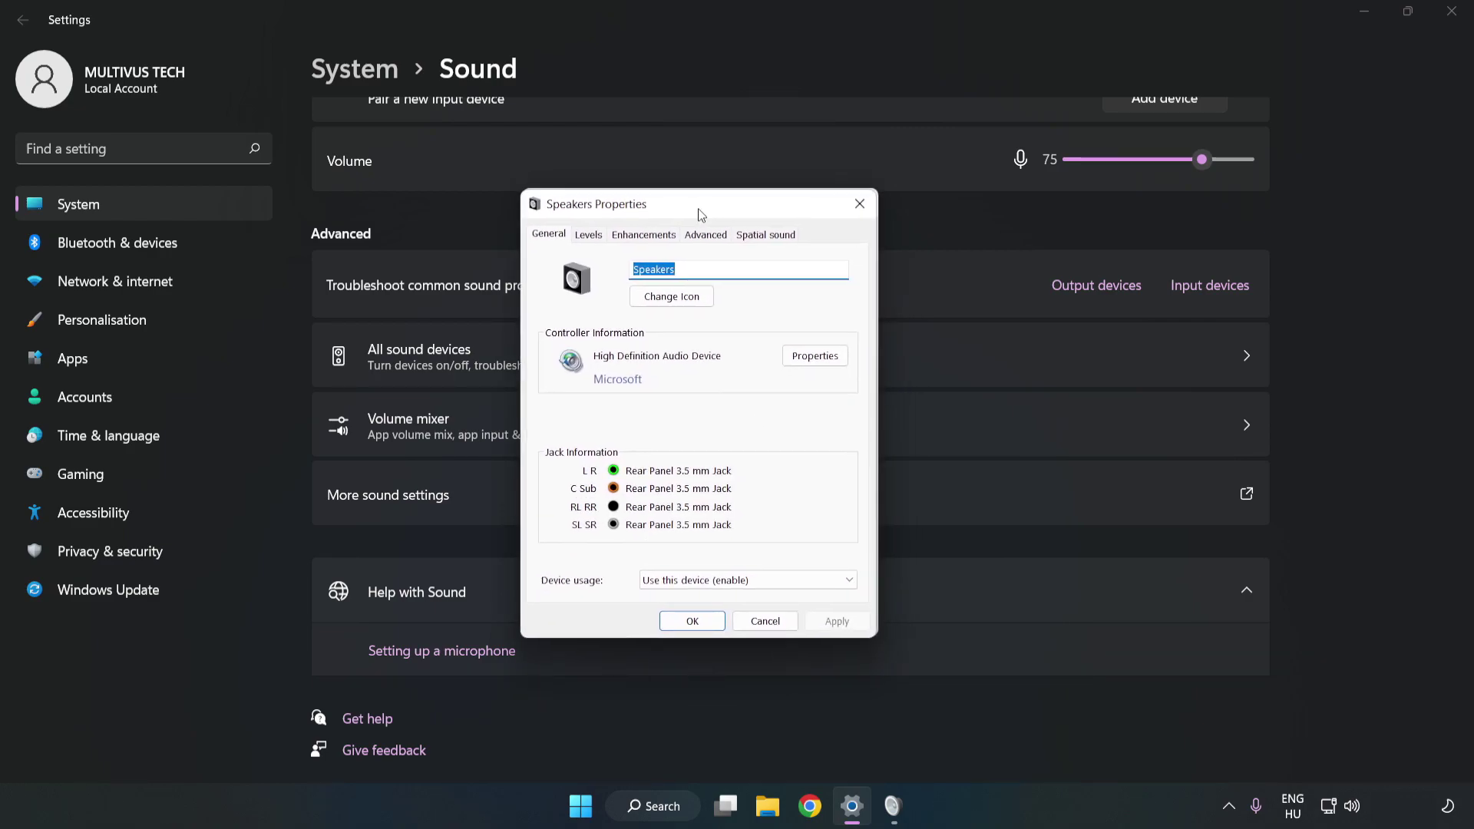
left_click(642, 235)
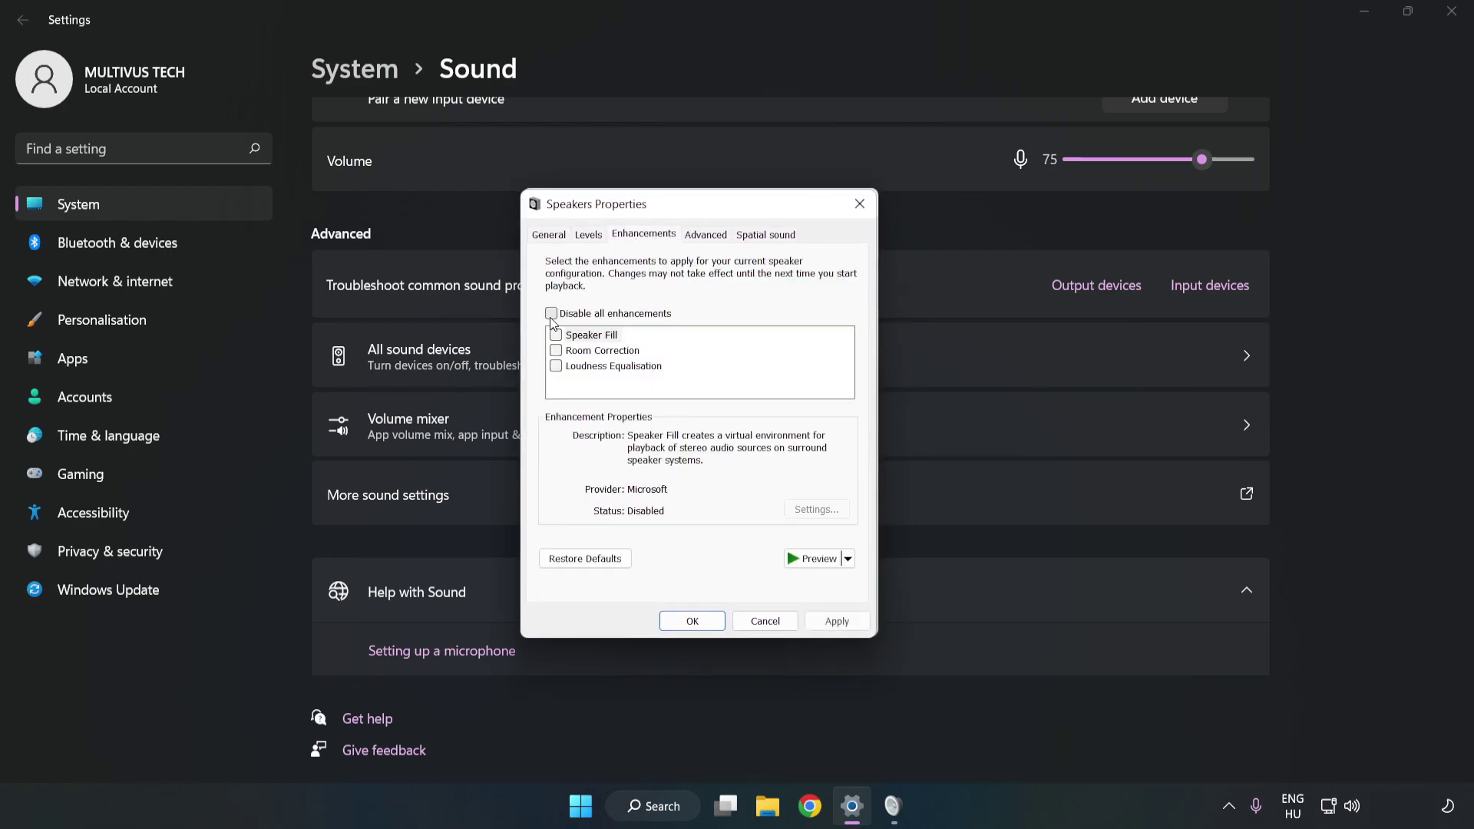
left_click(552, 315)
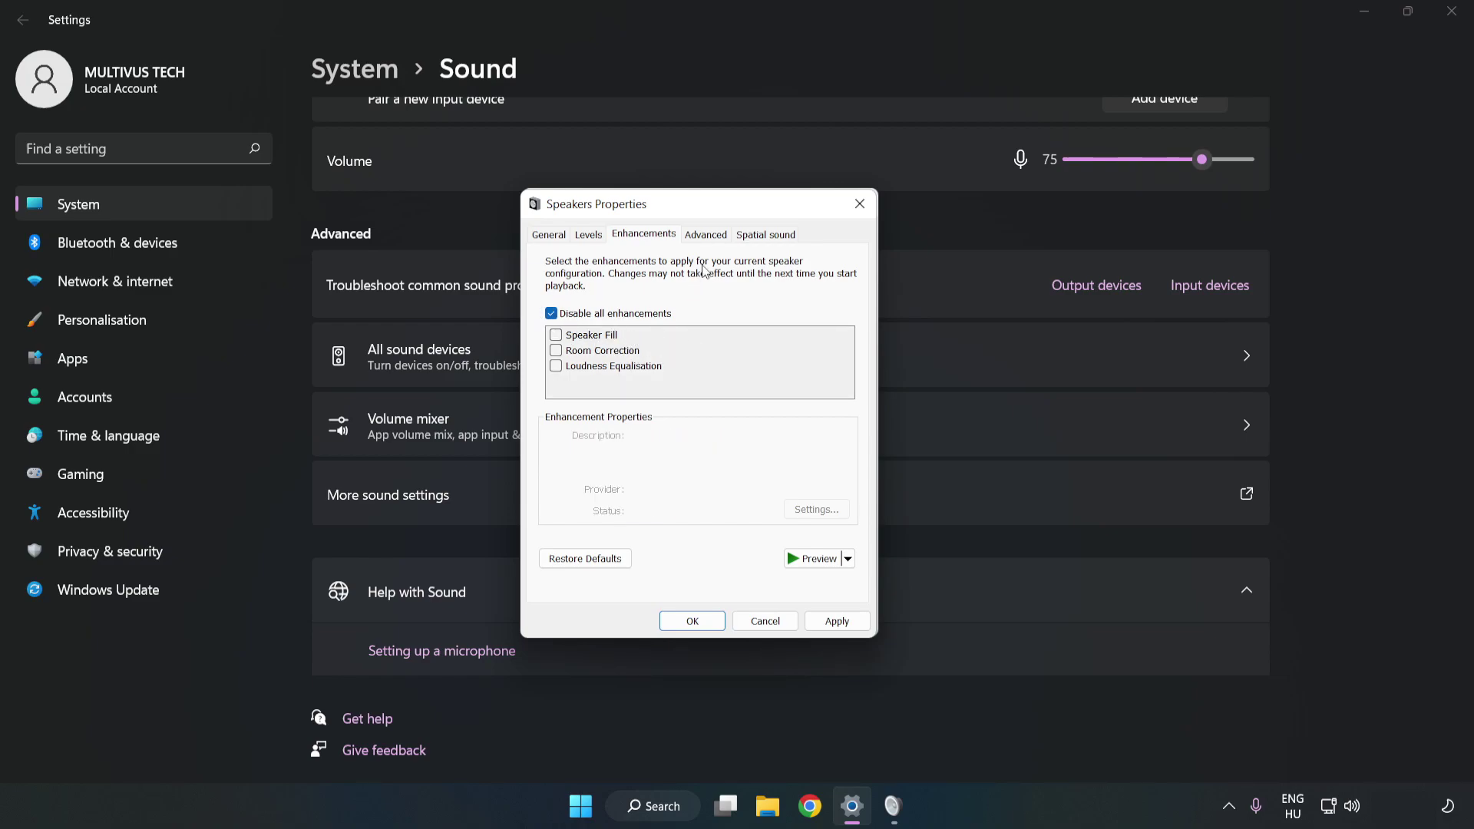
- Keep the default format at 16 bit, 48000 Hz (DVD Quality), apply, and close both dialogs
left_click(707, 241)
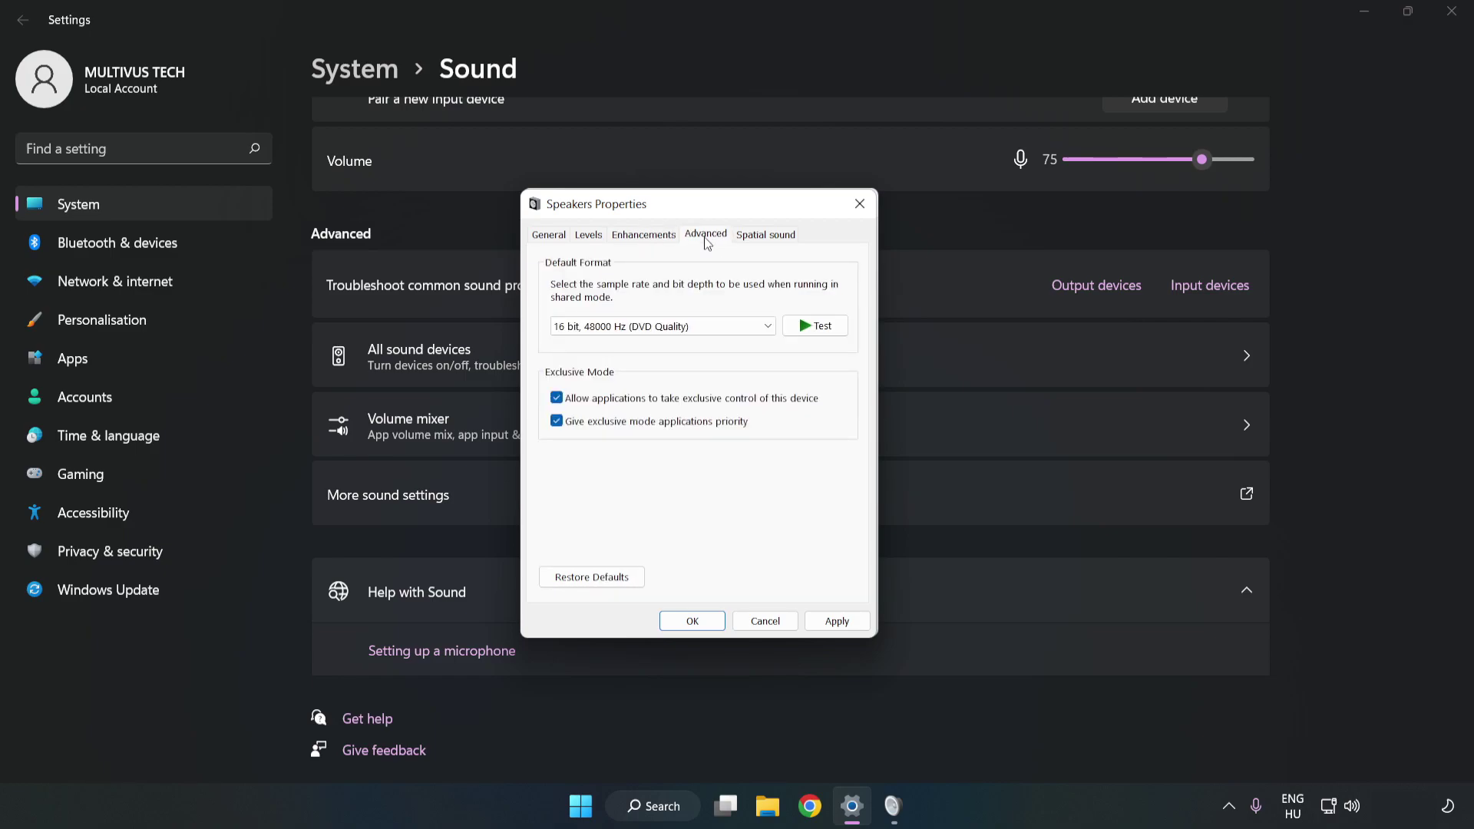
left_click(708, 328)
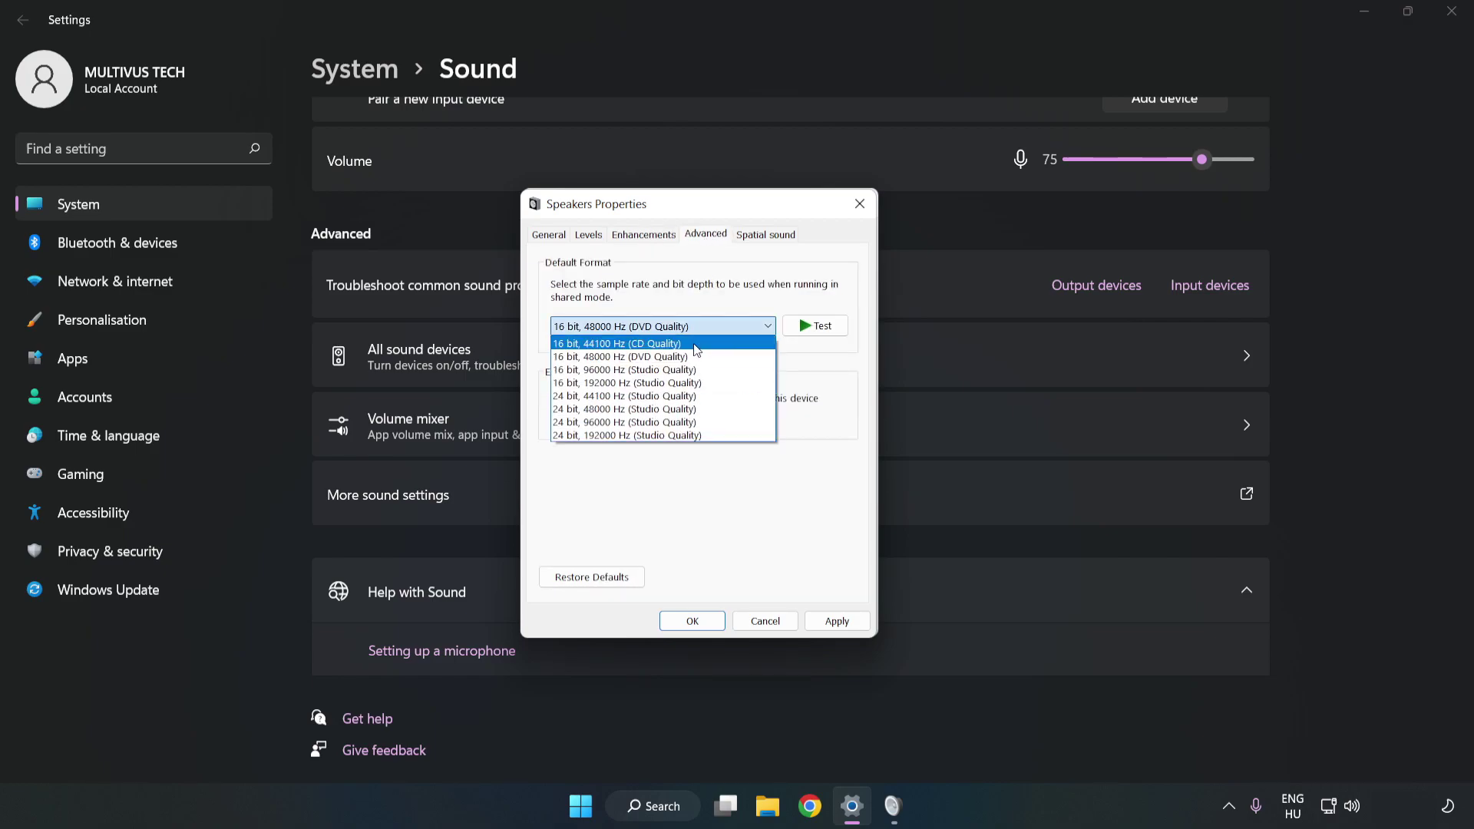
left_click(687, 358)
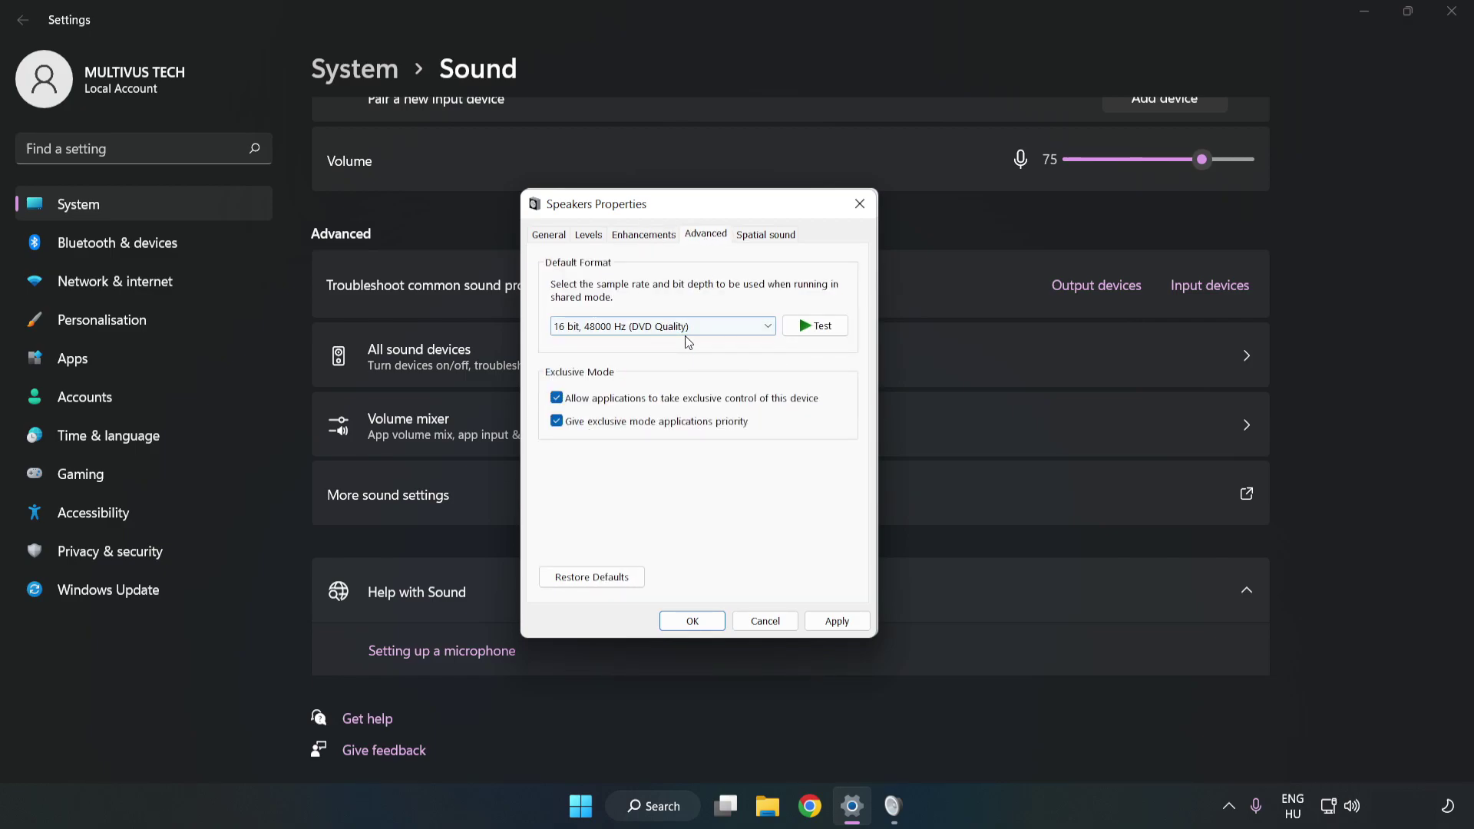
left_click(838, 620)
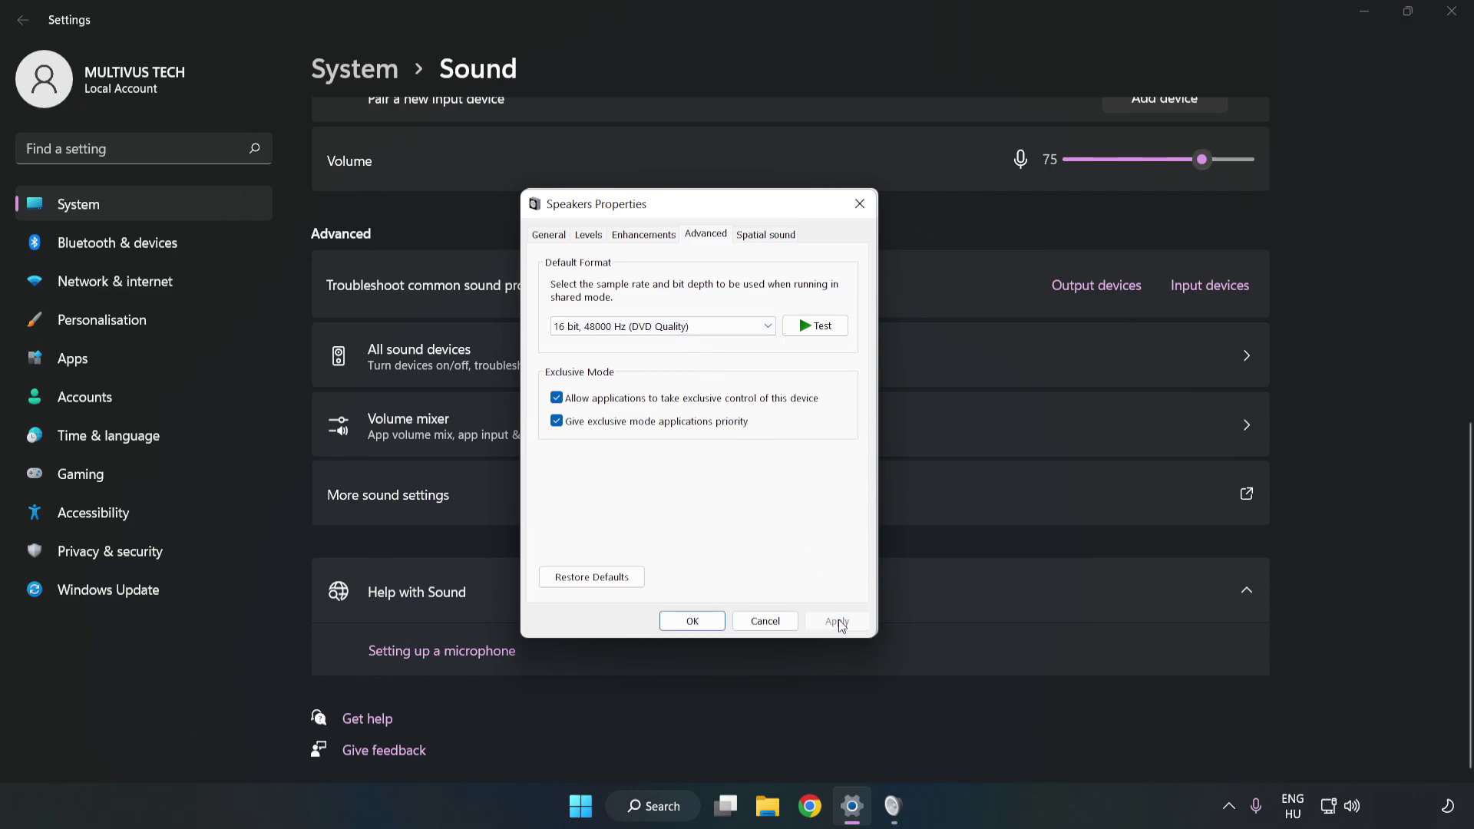
left_click(692, 621)
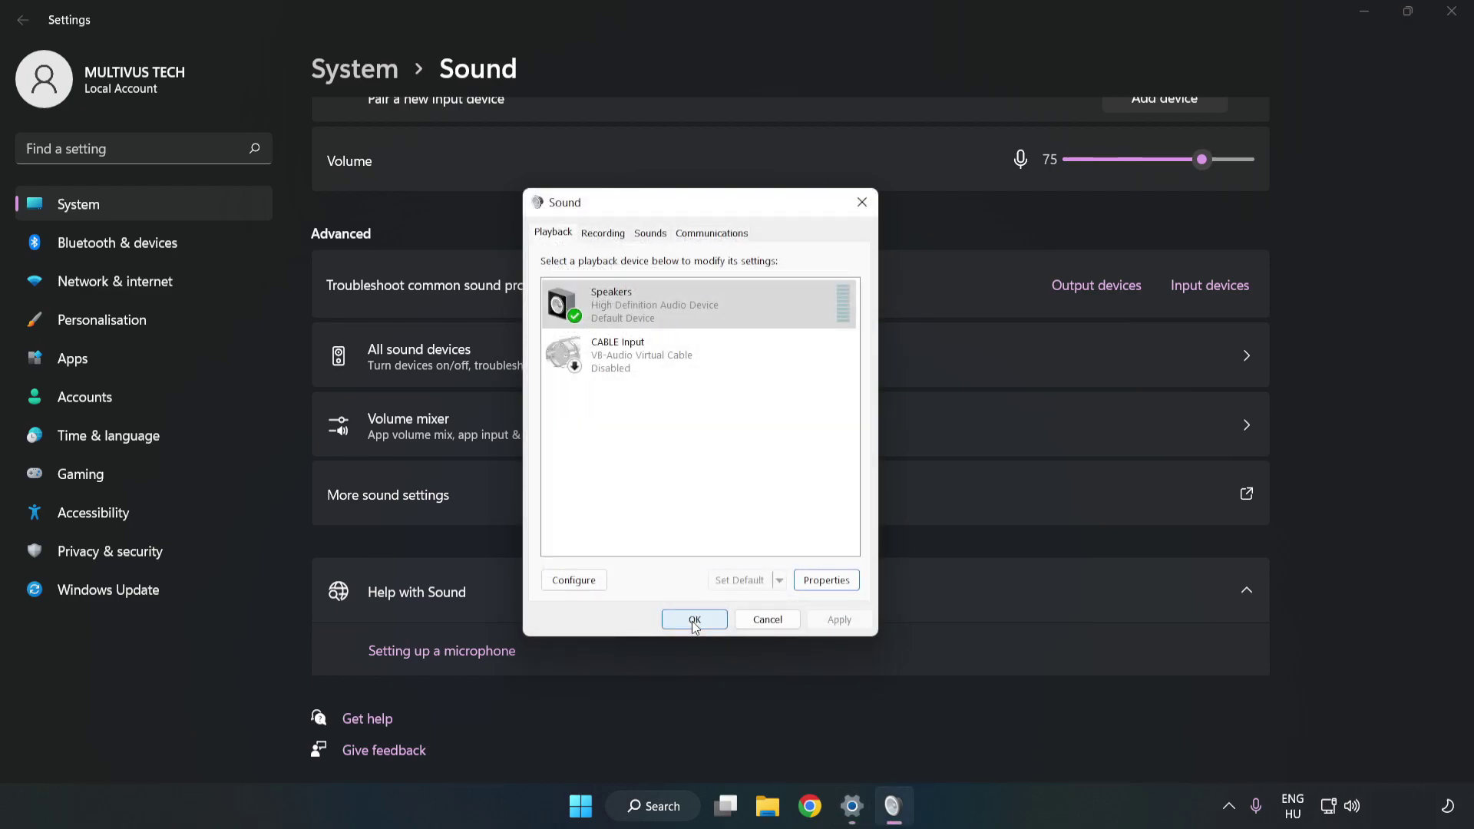
left_click(695, 619)
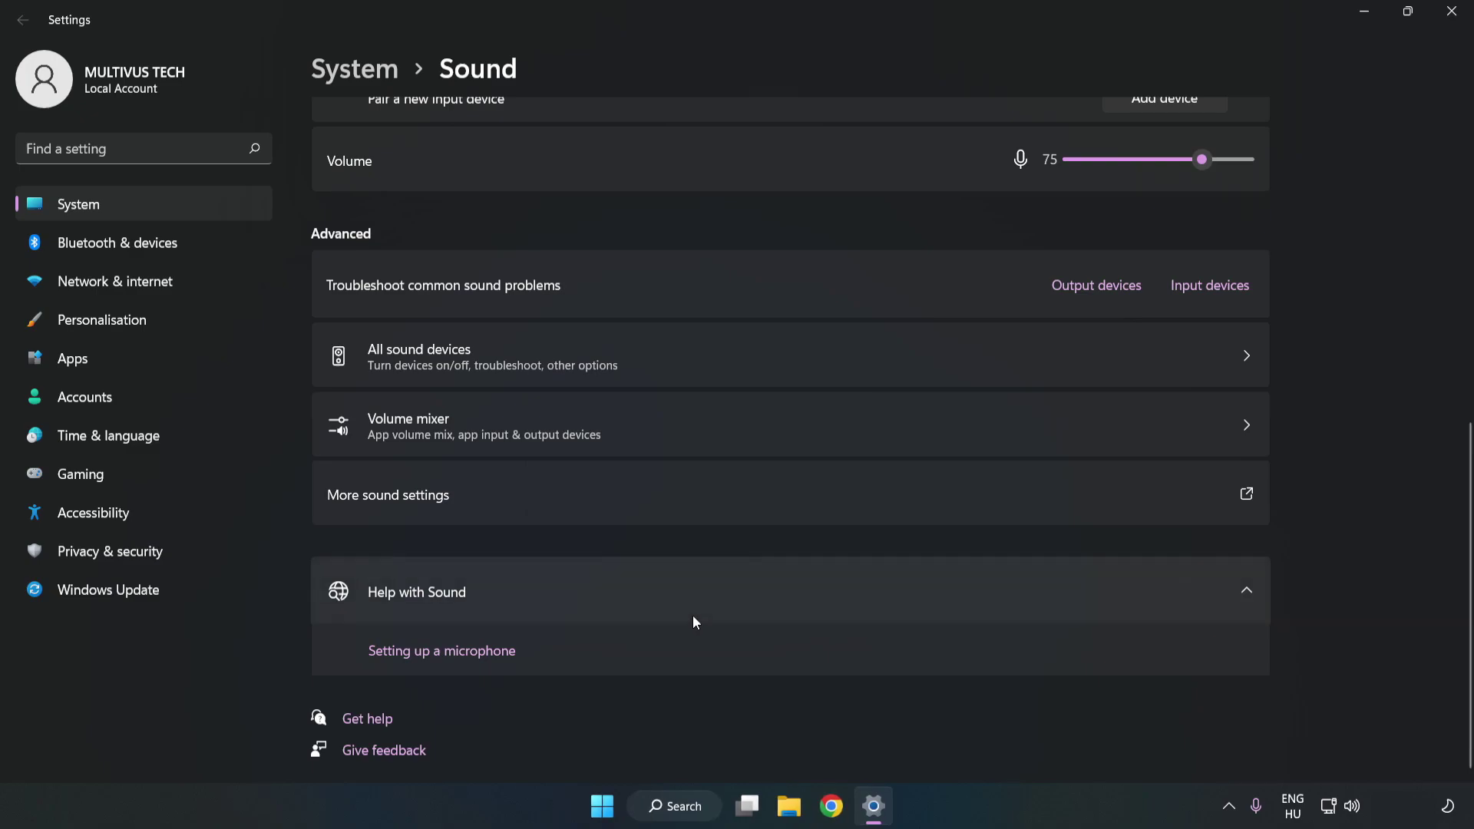
- Close Settings and bring up the Start menu's power options to restart
left_click(1442, 16)
left_click(623, 805)
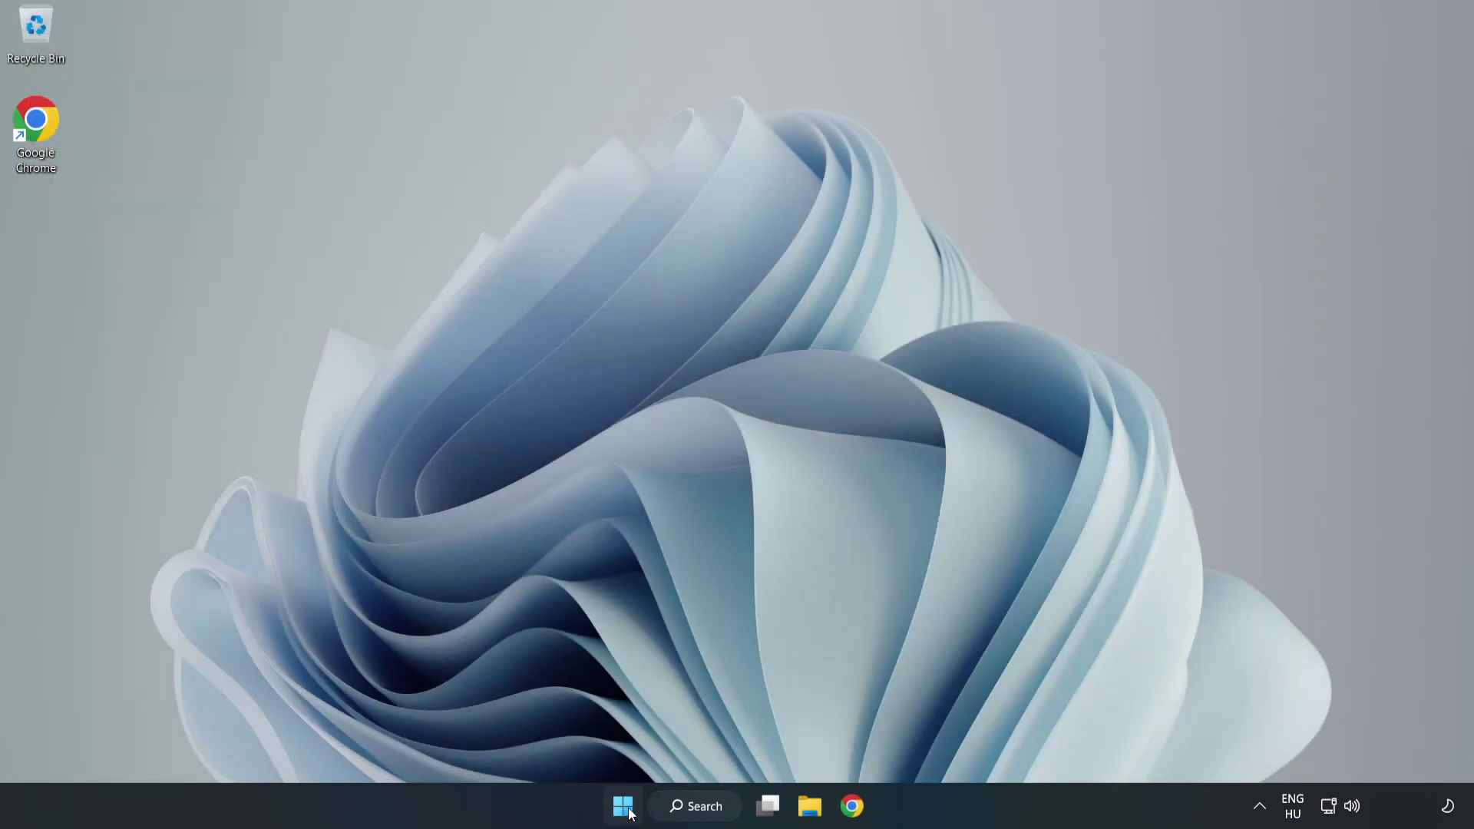
left_click(976, 741)
- Search Windows for 'device magnager' and launch Device Manager from the results
left_click(724, 806)
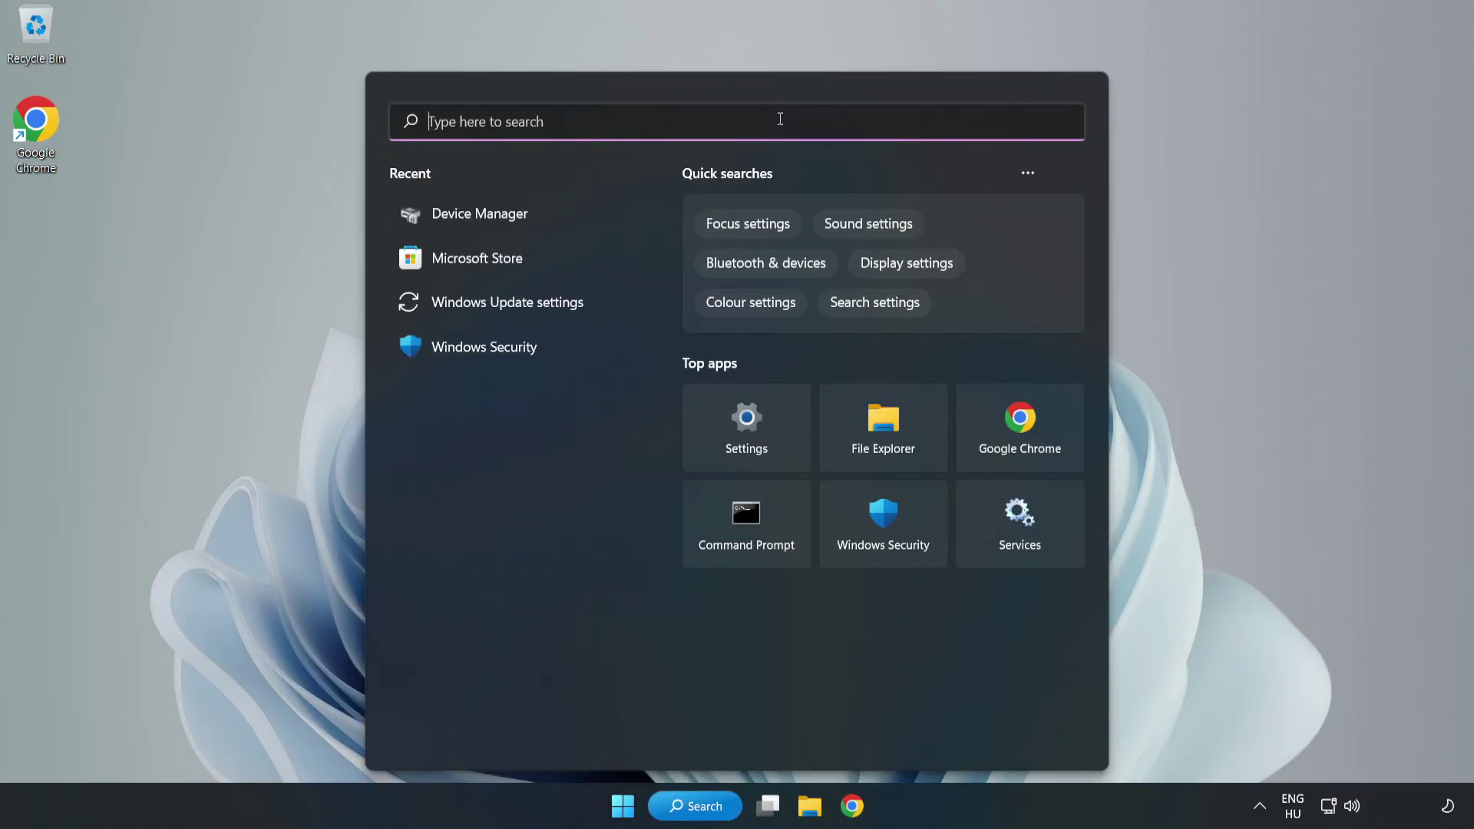
type("device mag")
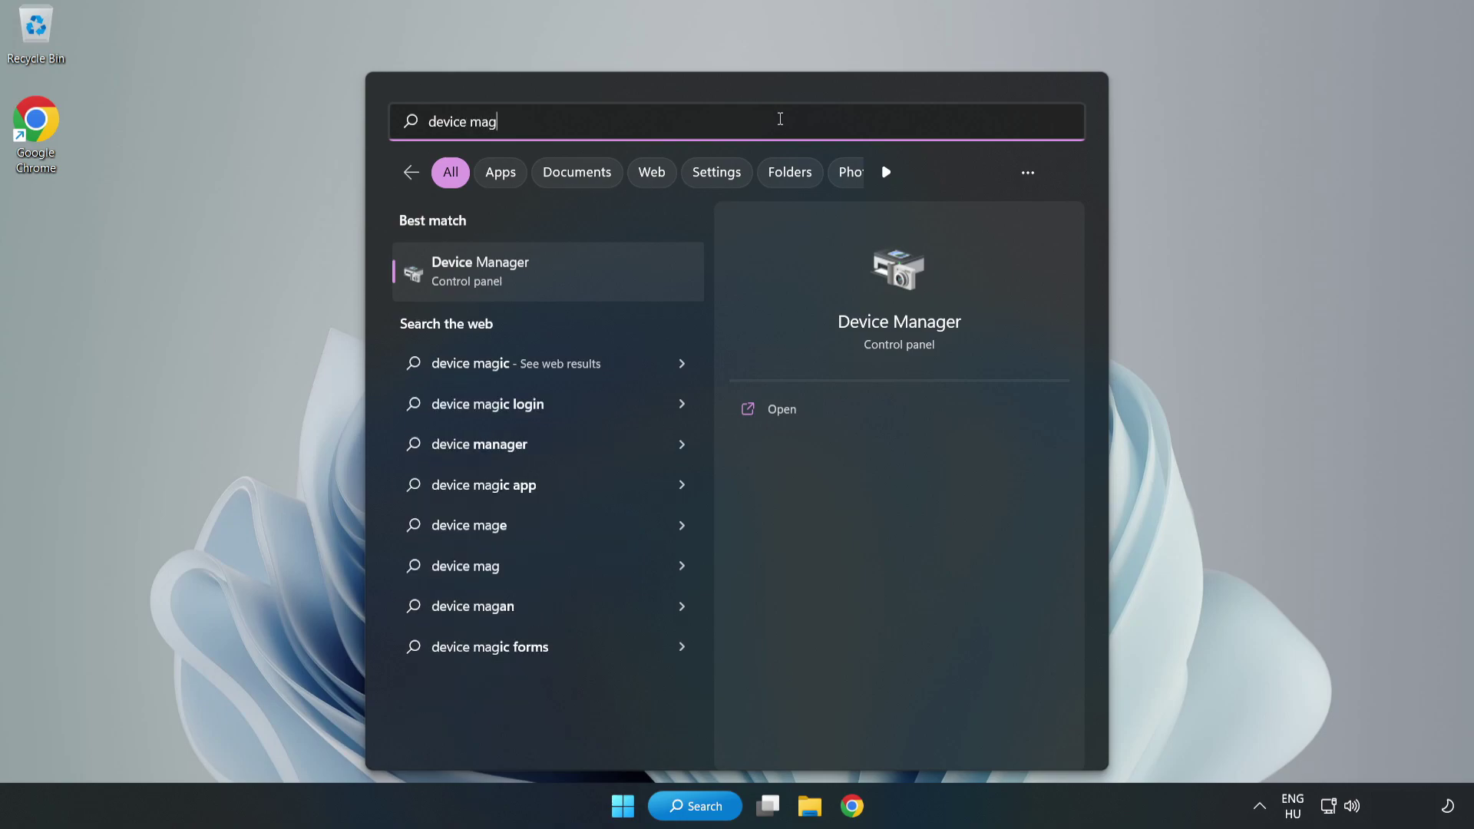
key("BackSpace")
type("nager")
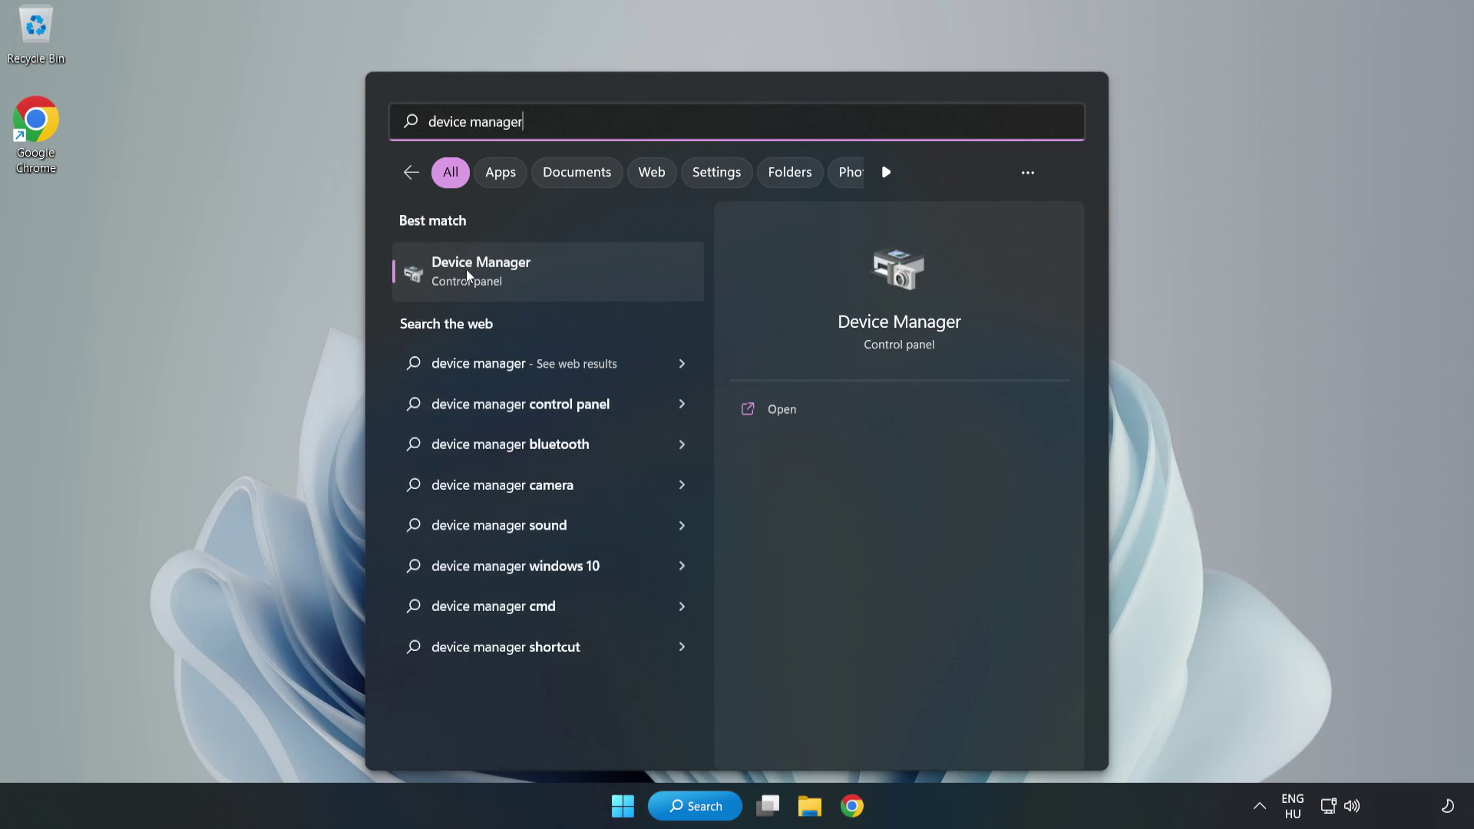
left_click(572, 272)
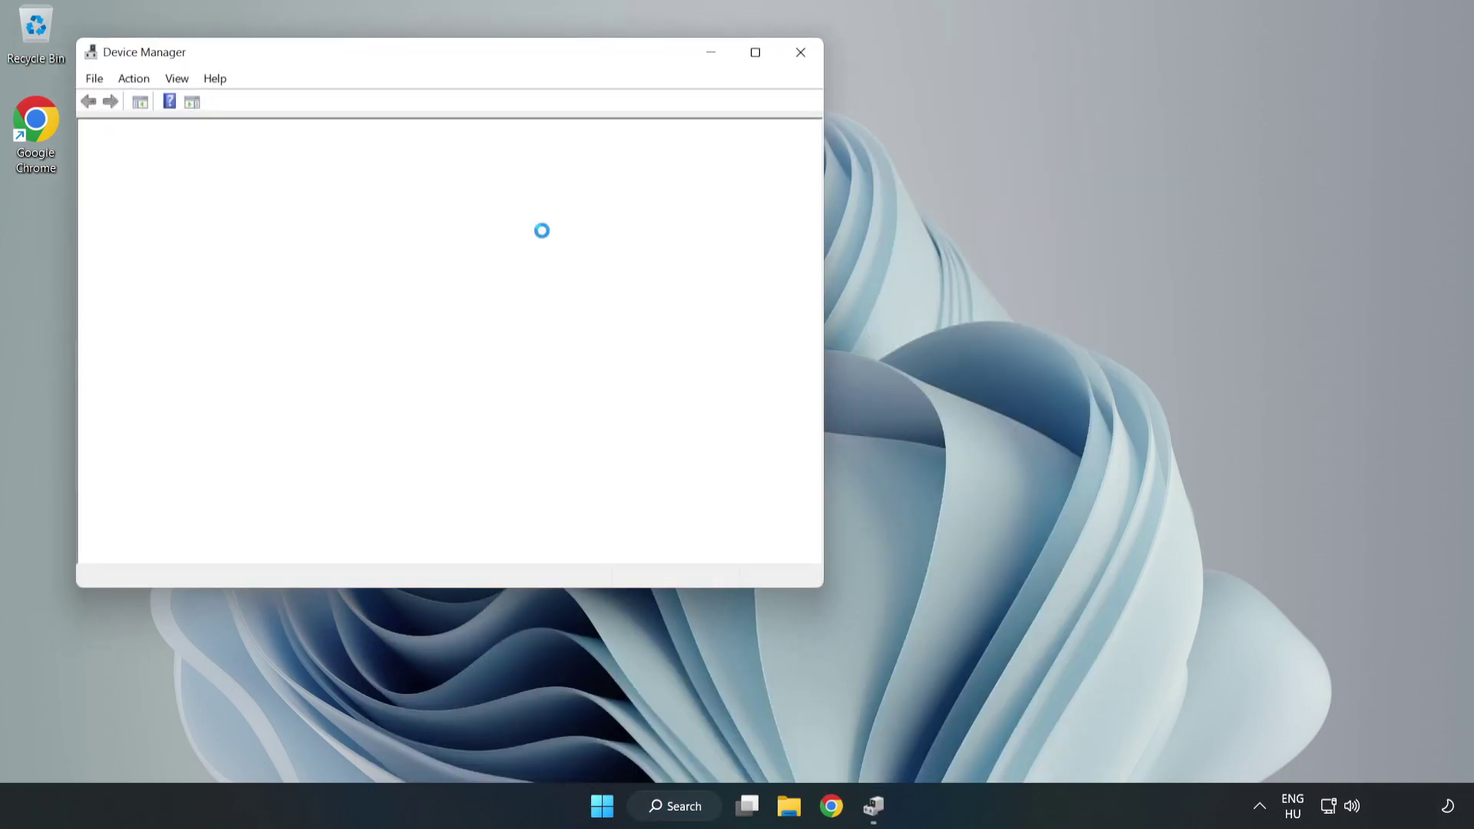
- Expand Sound, video and game controllers and bring up High Definition Audio Device's actions
left_click_drag(399, 51, 667, 113)
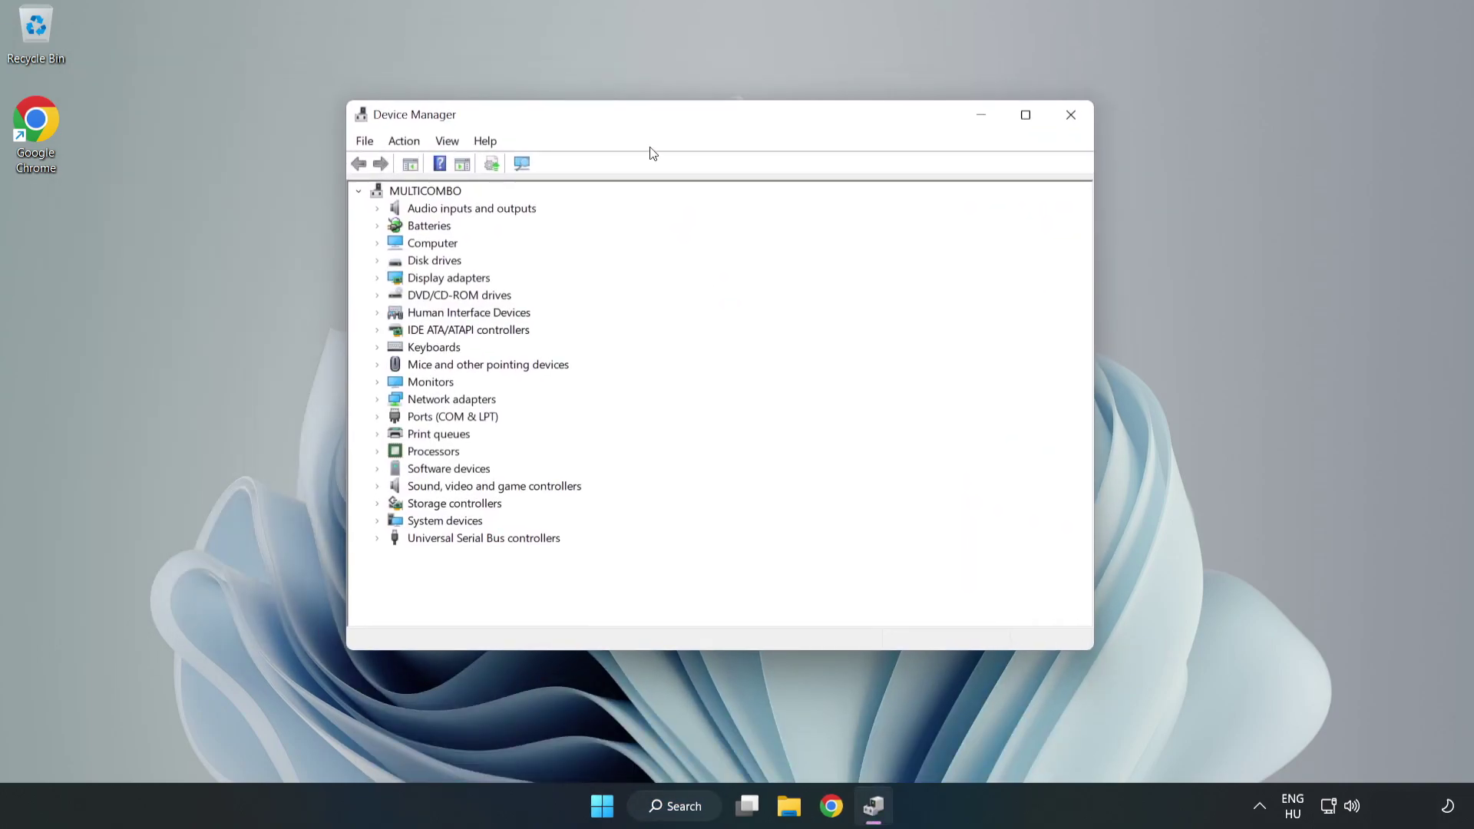
left_click(407, 492)
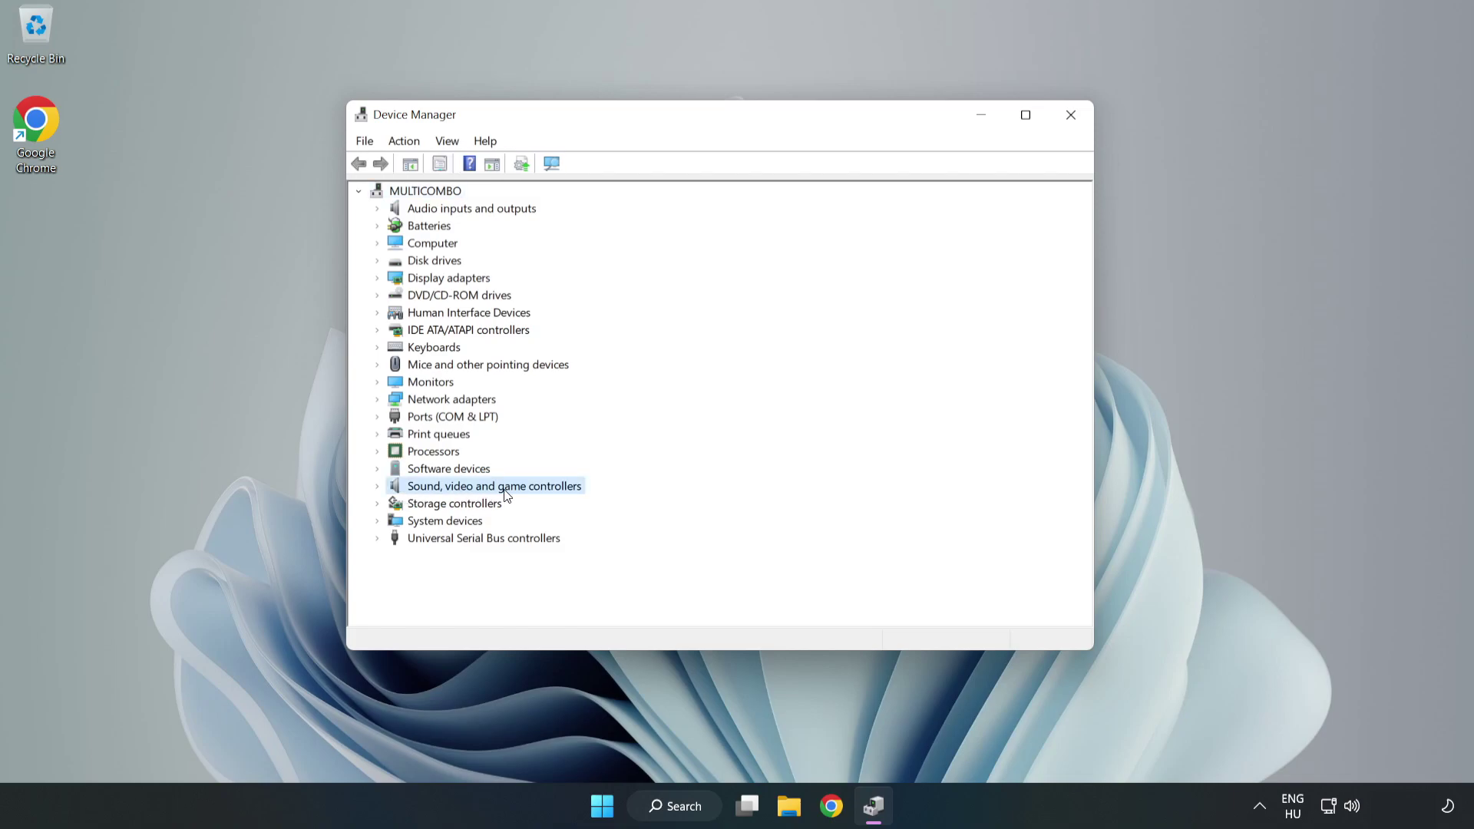
left_click(377, 487)
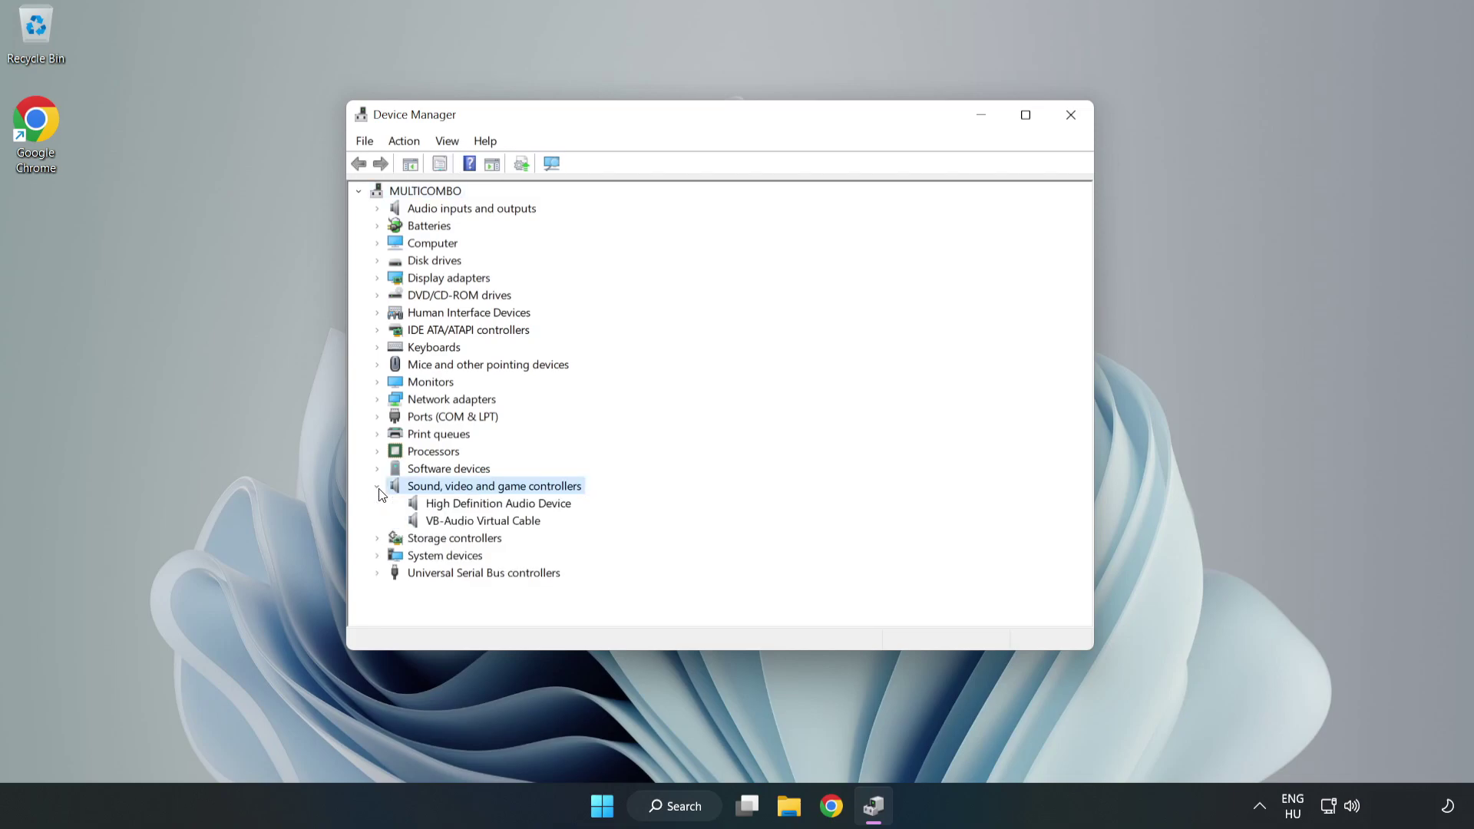
left_click(450, 503)
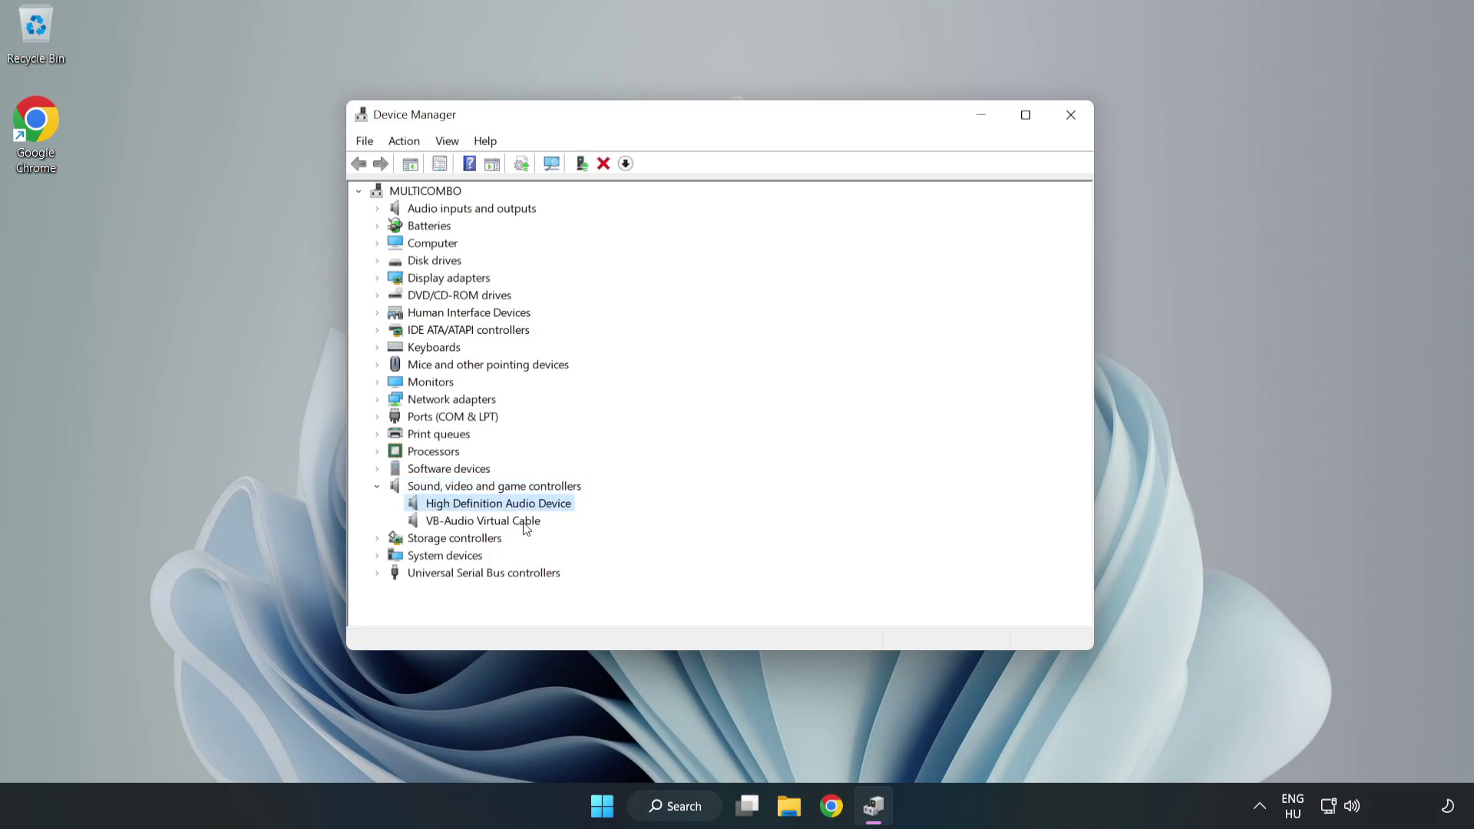
right_click(544, 504)
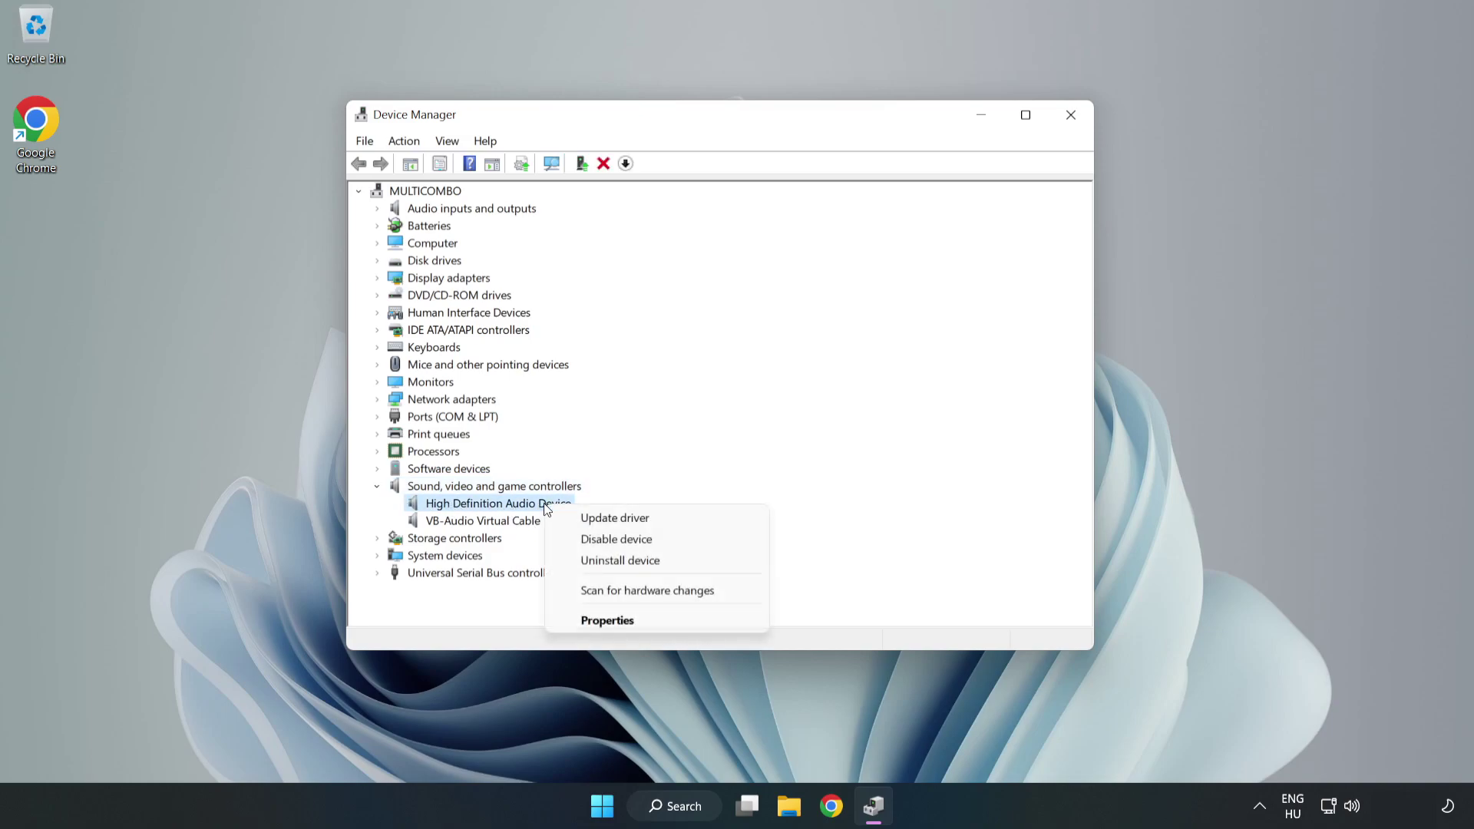
- Reinstall the High Definition Audio Device driver from the on-computer list, accepting the compatibility warning
left_click(670, 518)
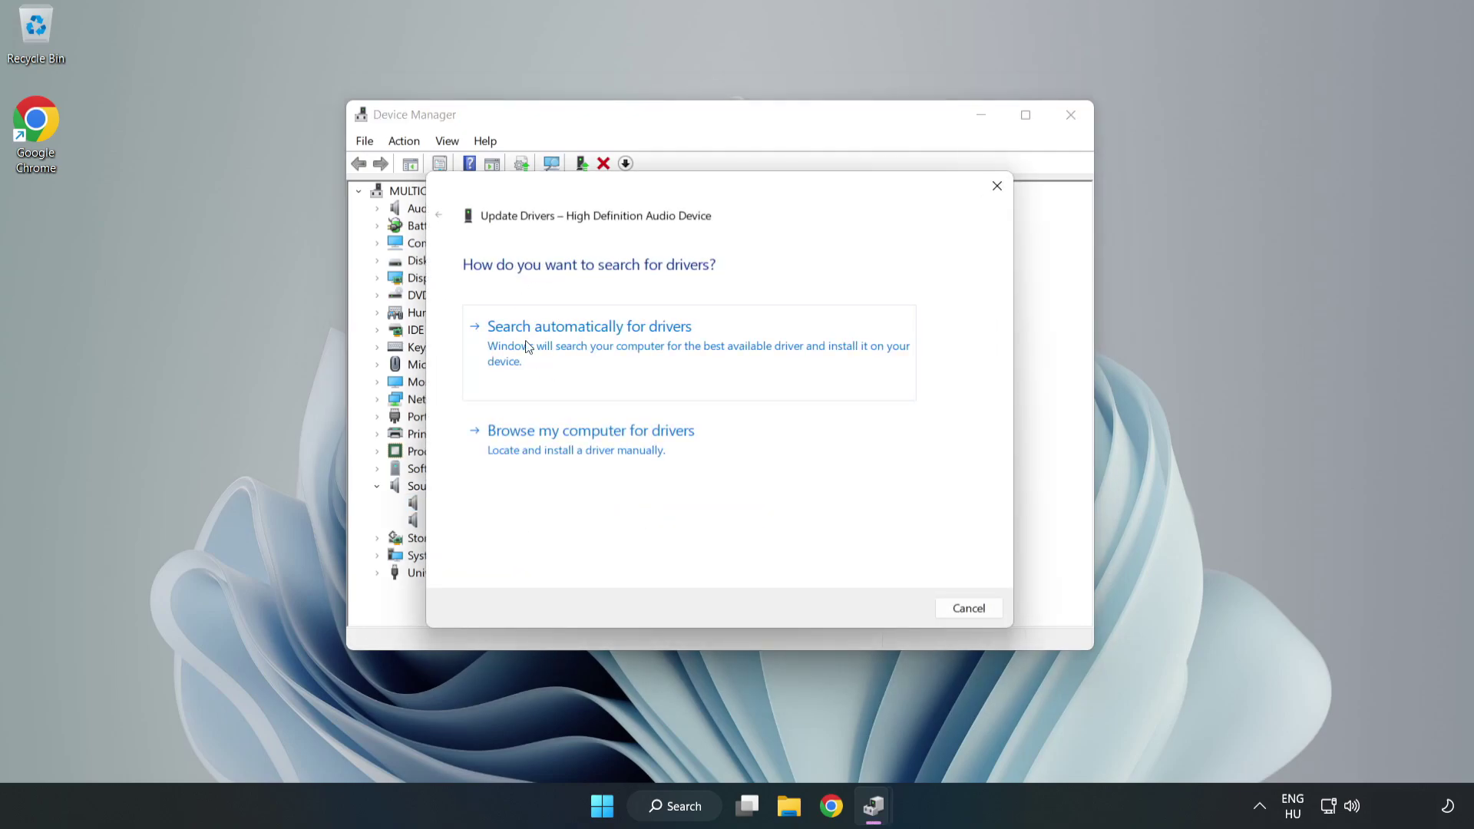
left_click(642, 451)
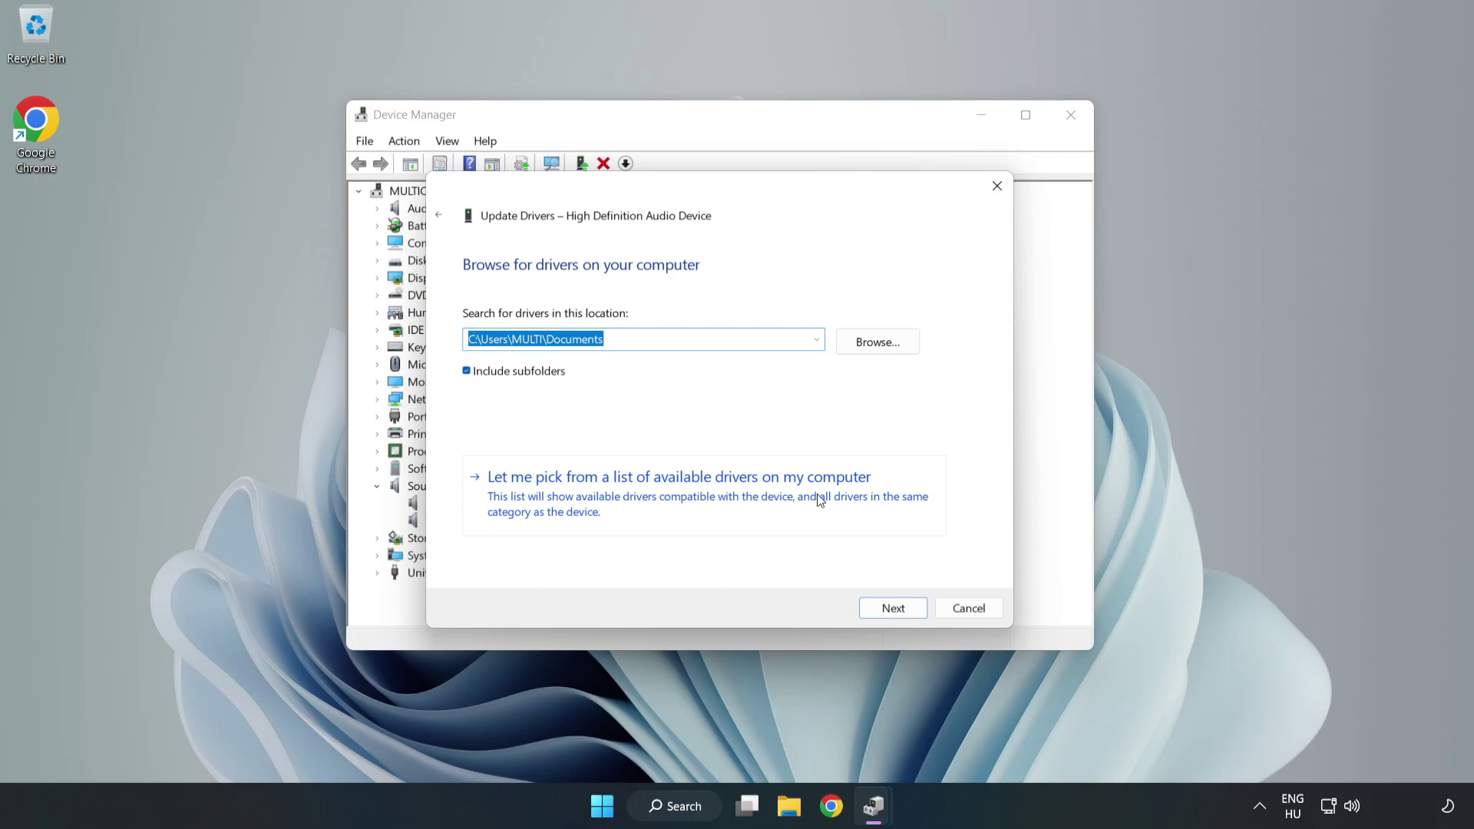
left_click(769, 507)
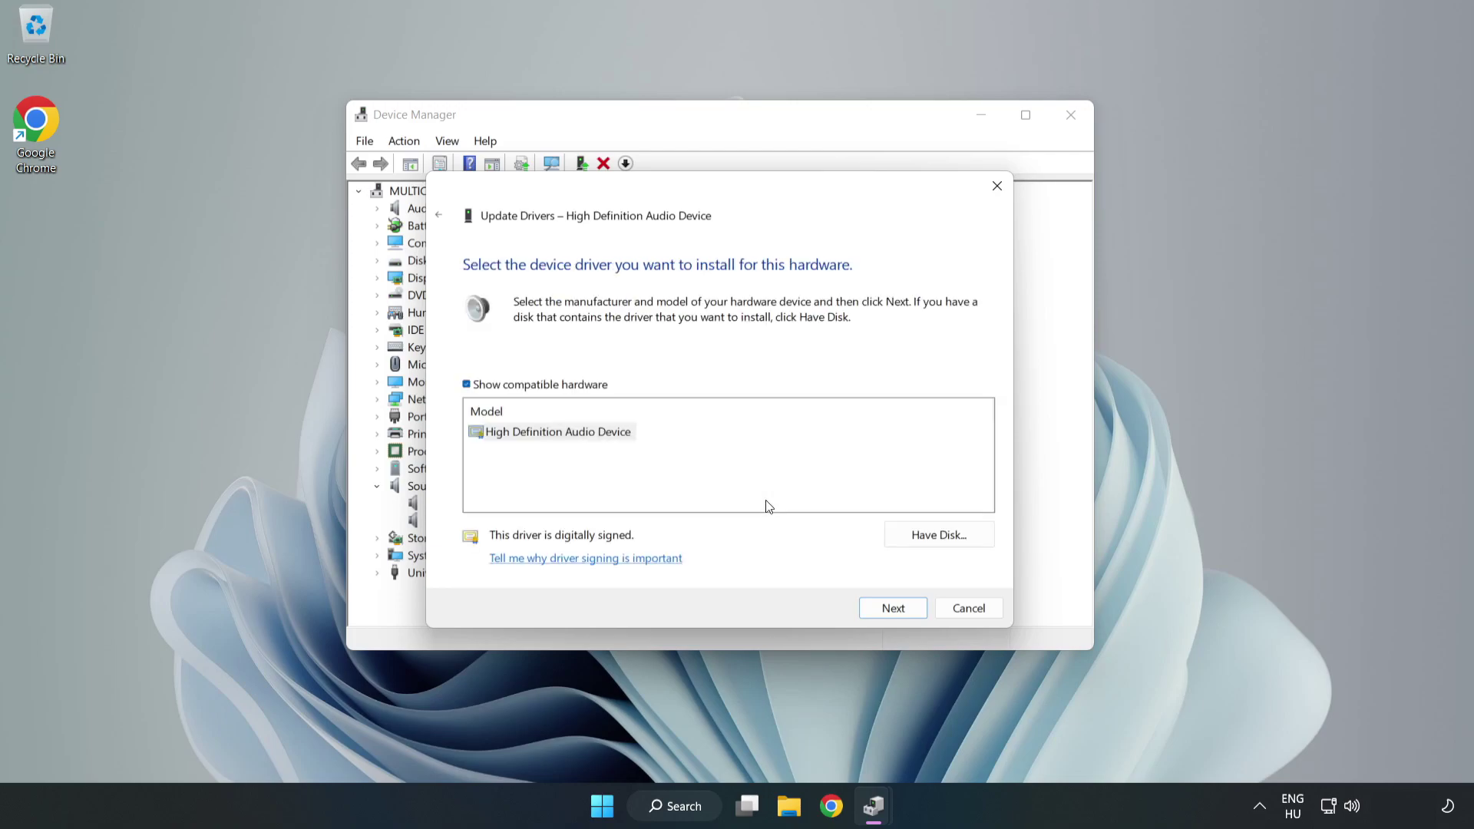
left_click(496, 435)
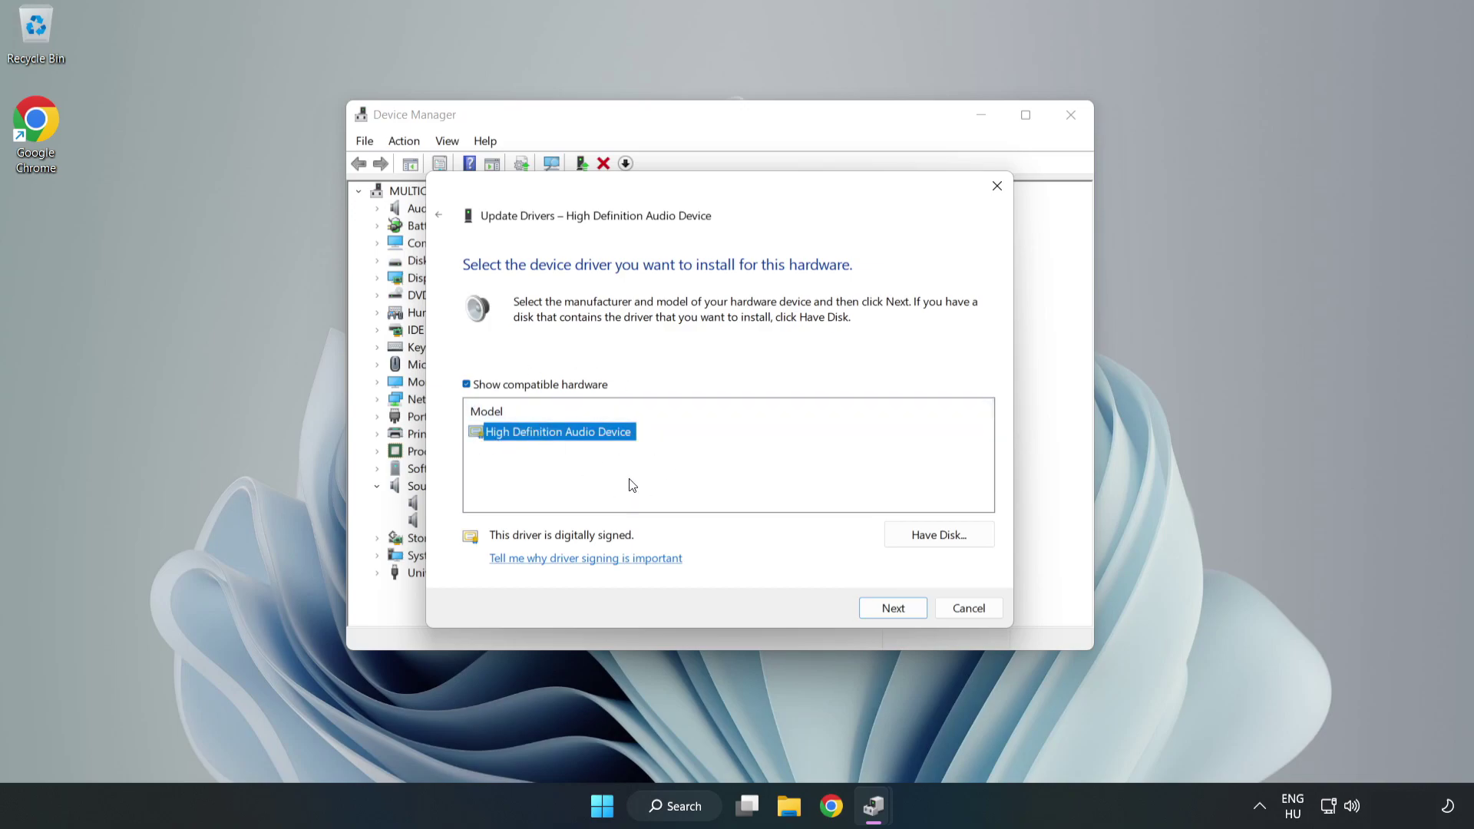
left_click(895, 616)
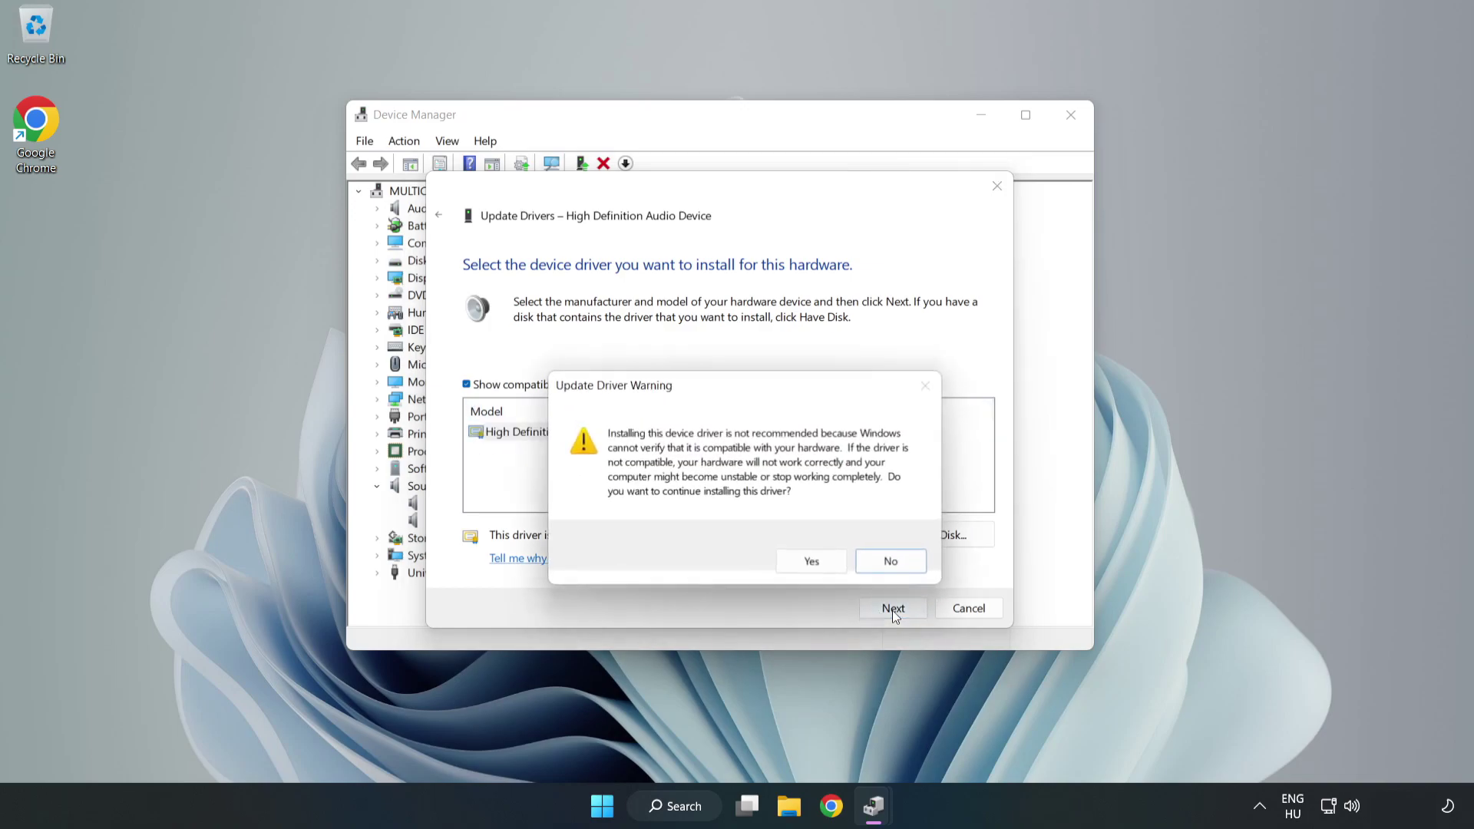
left_click(817, 564)
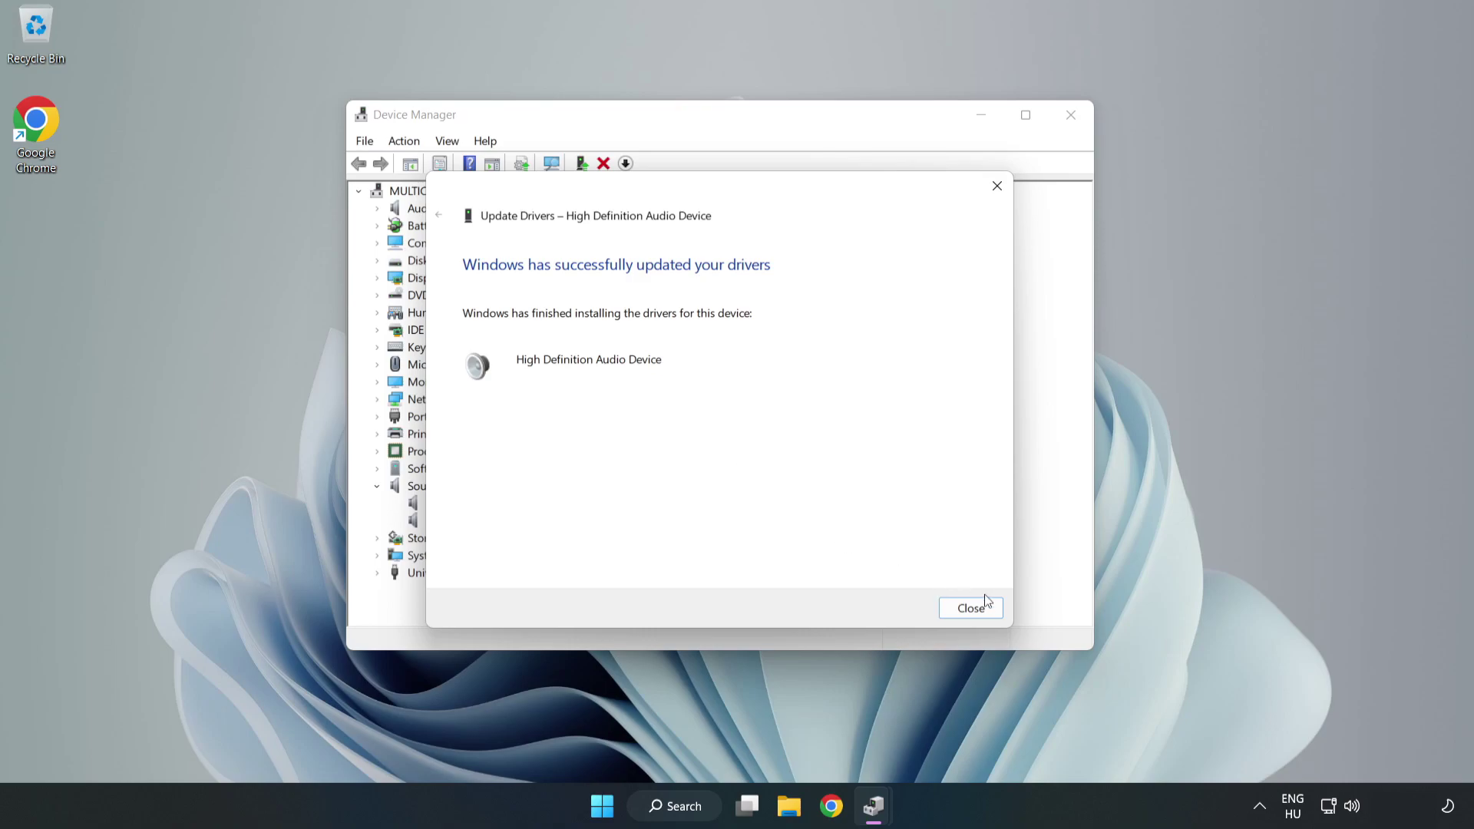
- Close the finished driver wizard and Device Manager, then restart Windows from the Start menu's power options
left_click(971, 609)
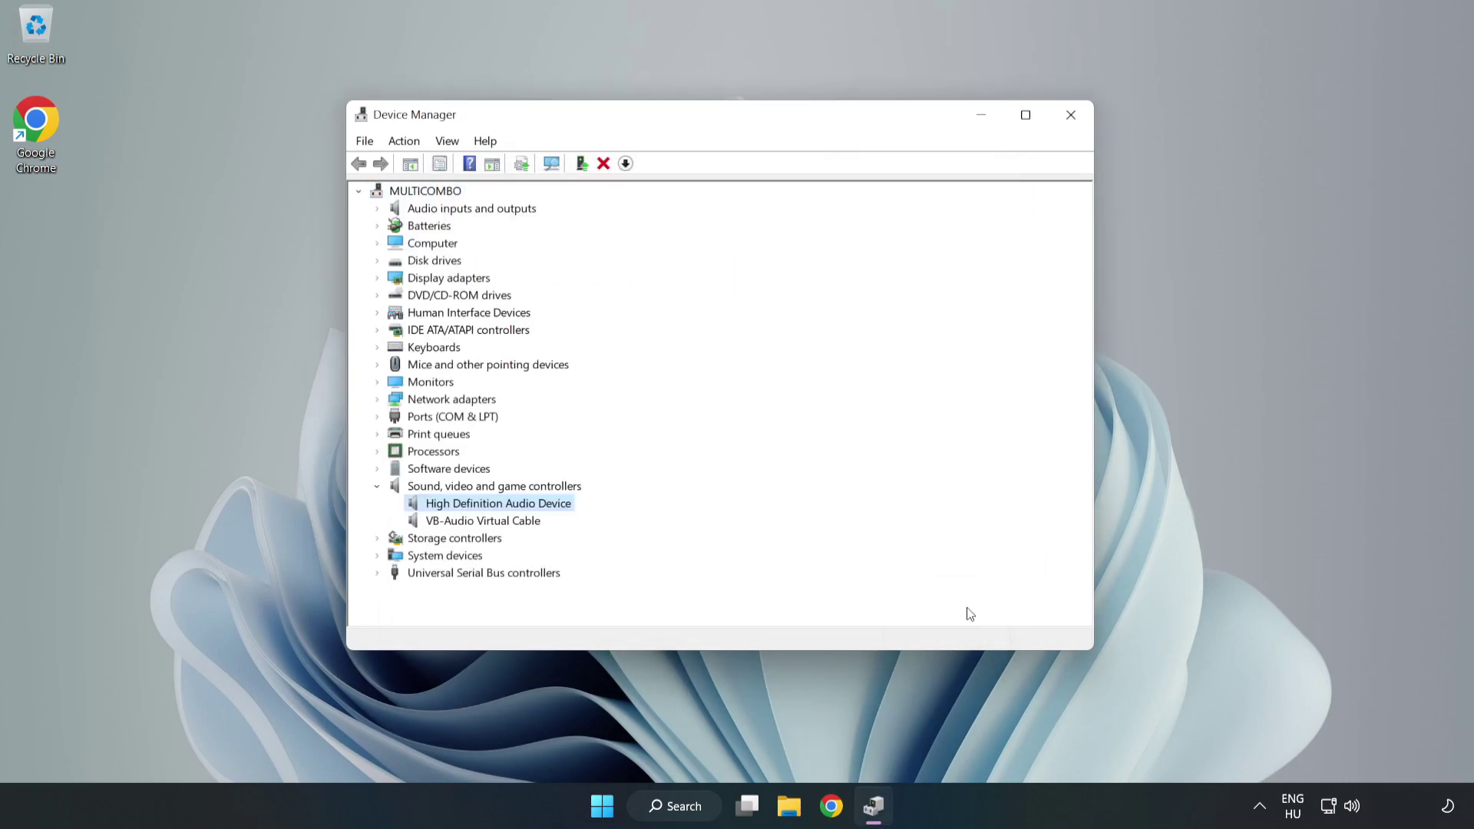
left_click(1069, 116)
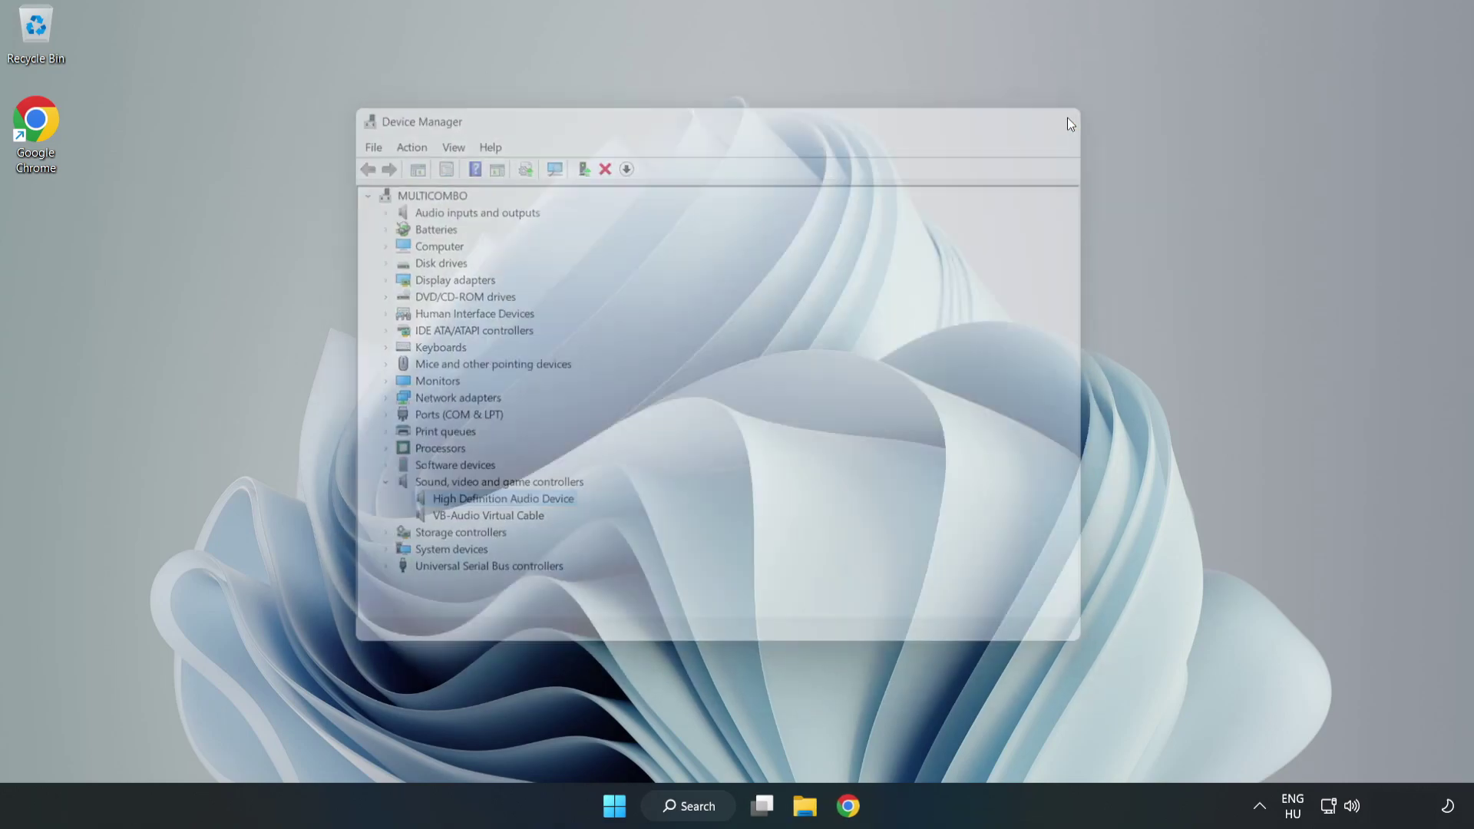
left_click(623, 805)
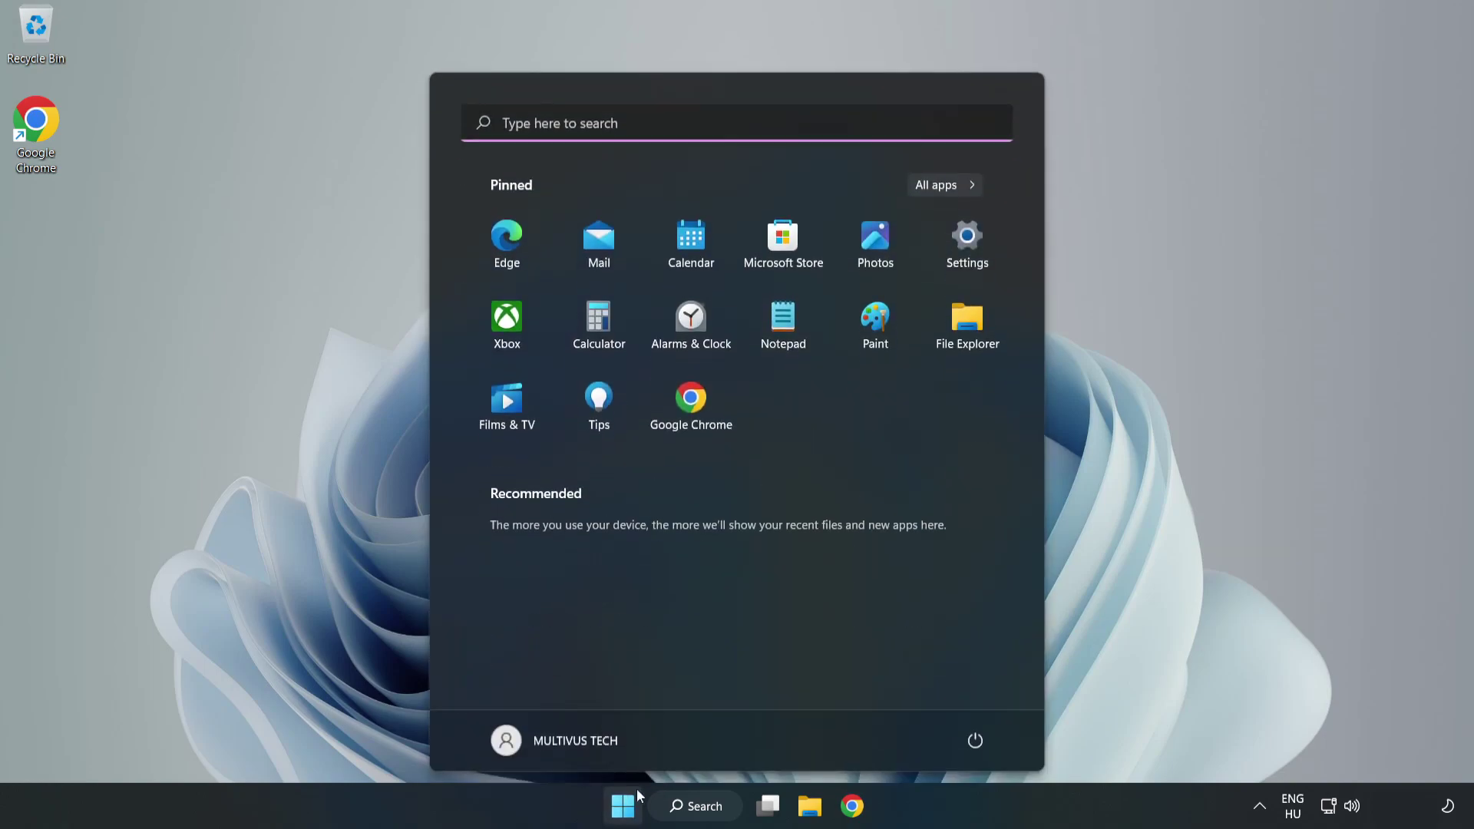
left_click(974, 739)
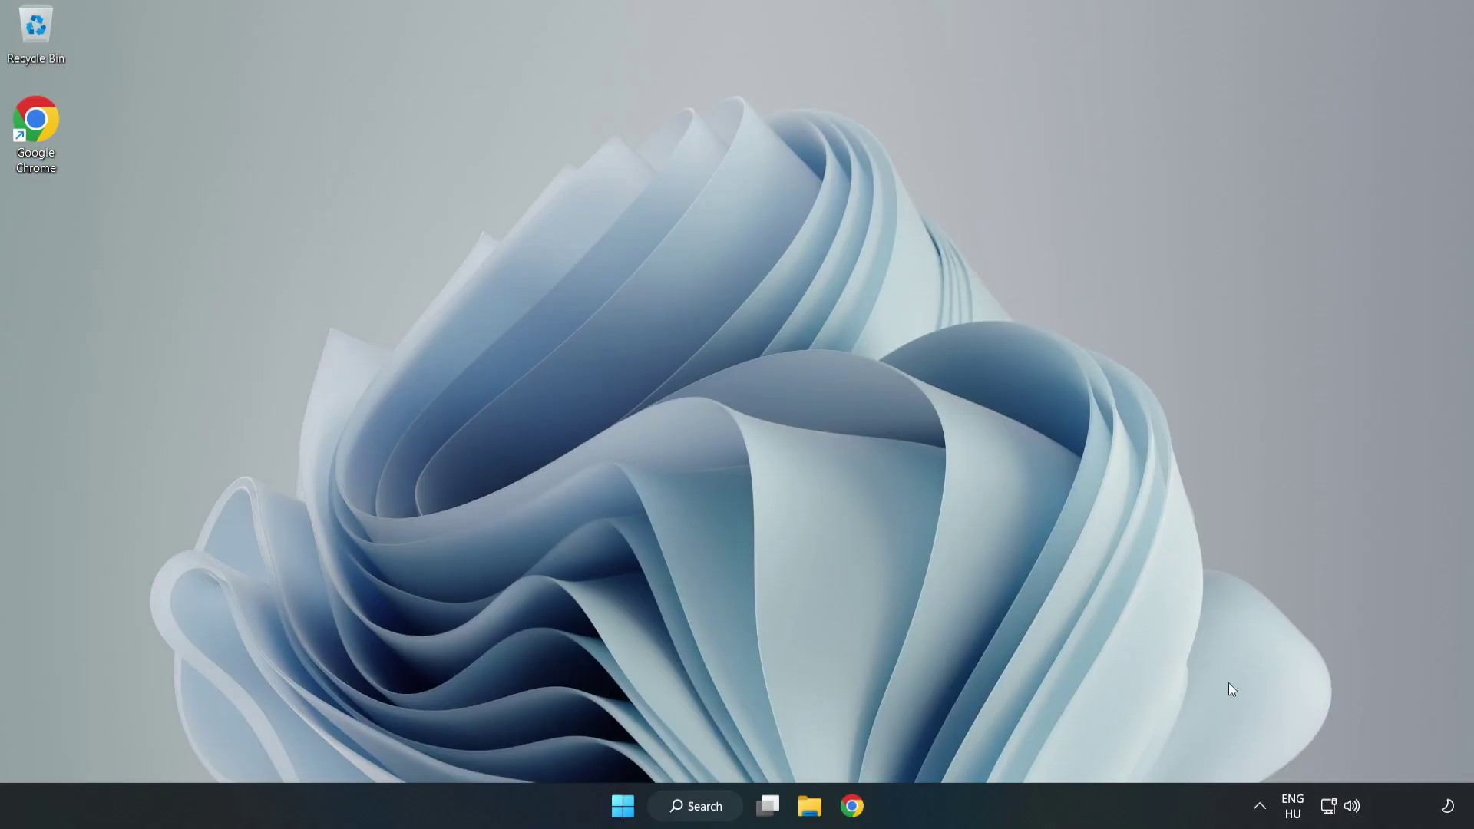
- Launch Troubleshoot sound problems from the taskbar volume icon's right-click menu
right_click(1356, 806)
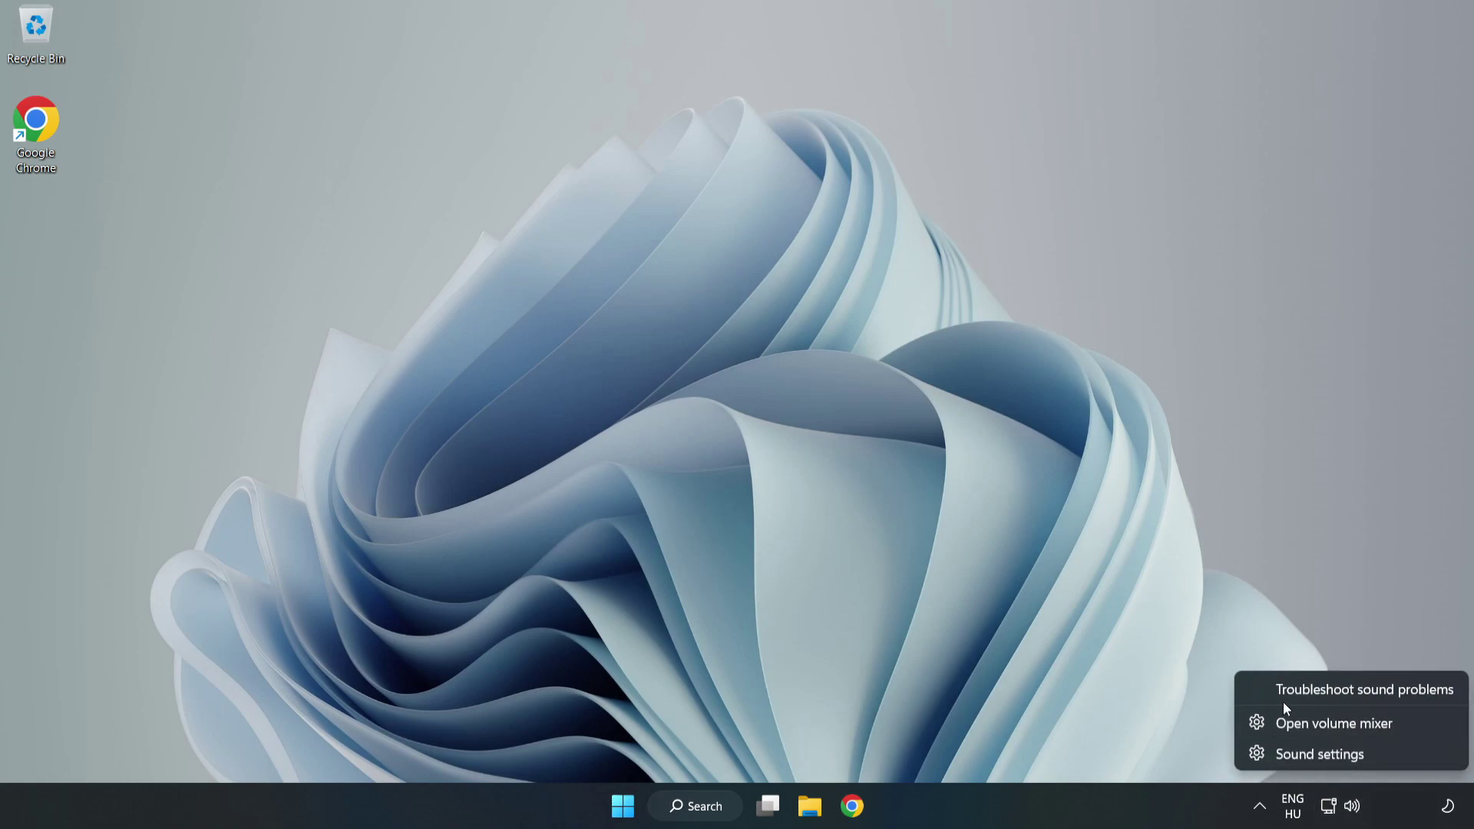
left_click(1332, 690)
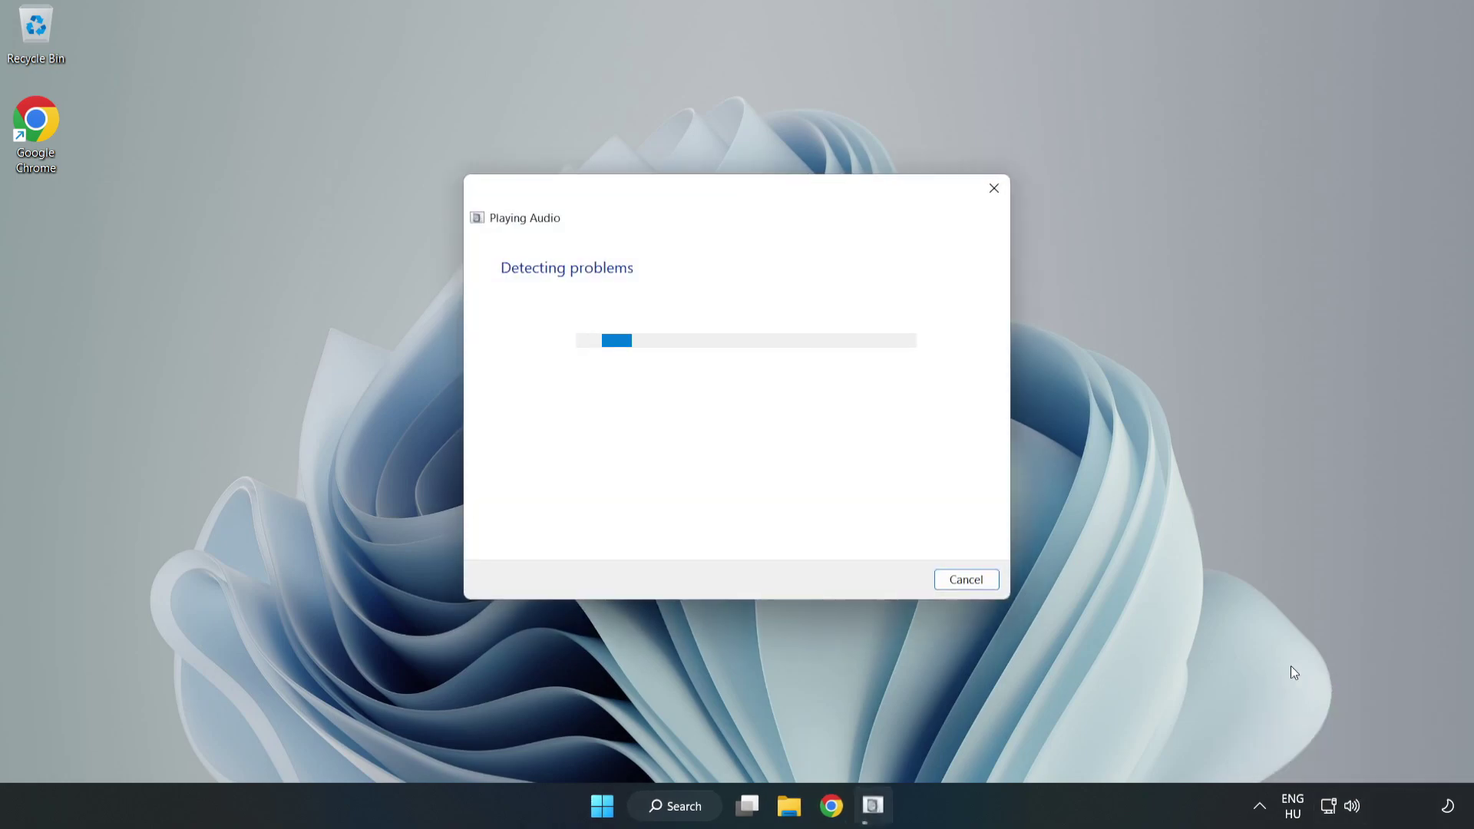